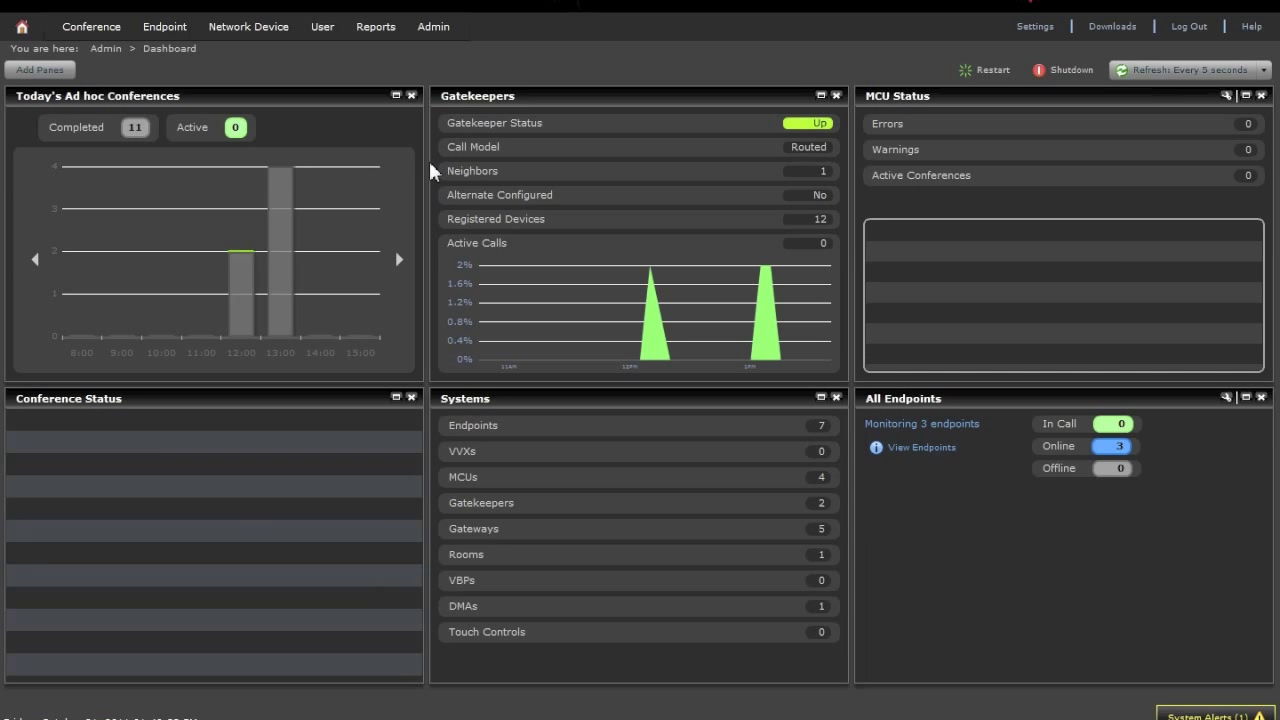
Step: Open the Dial Rules list of the dial plan and sites administration
left_click(433, 36)
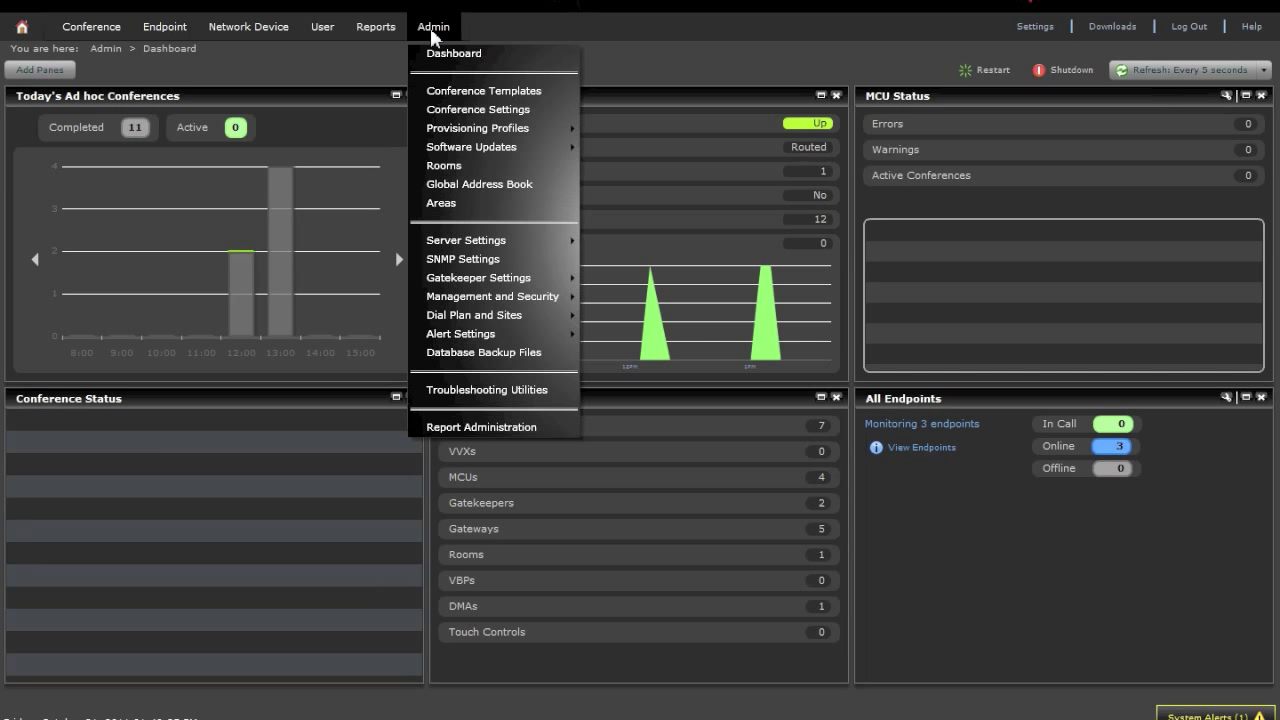
mouse_move(465, 320)
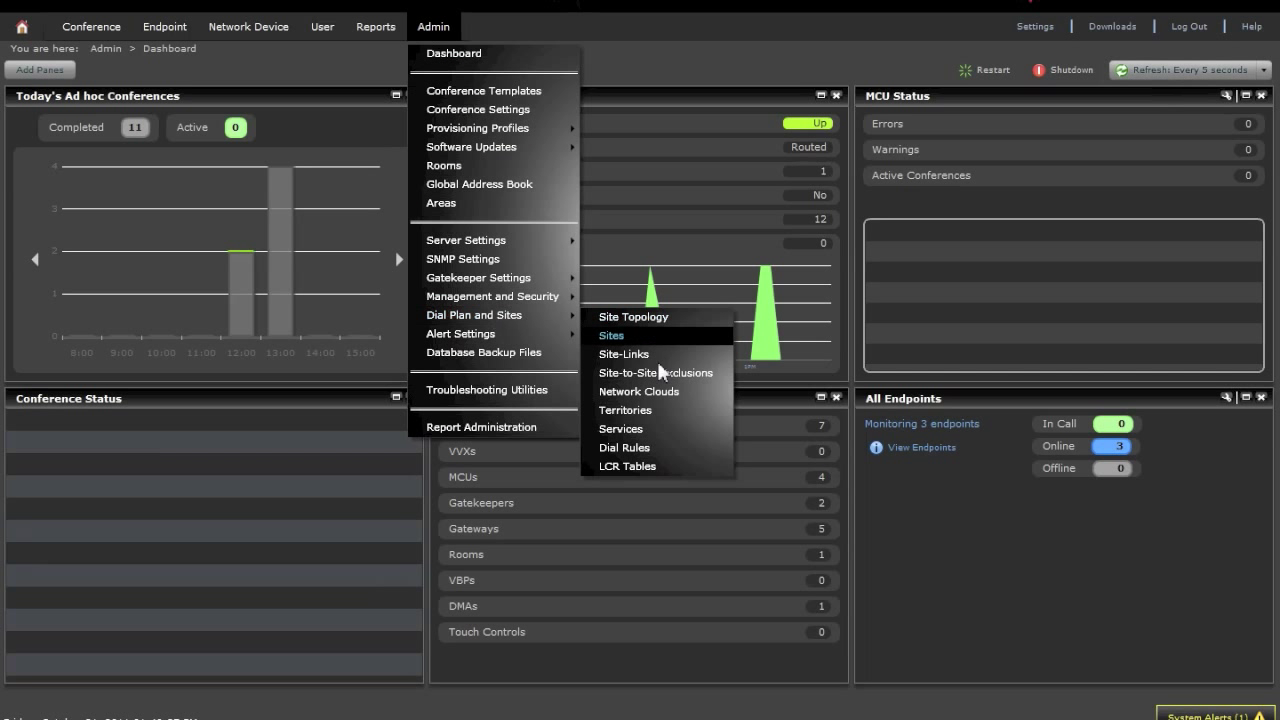
left_click(640, 448)
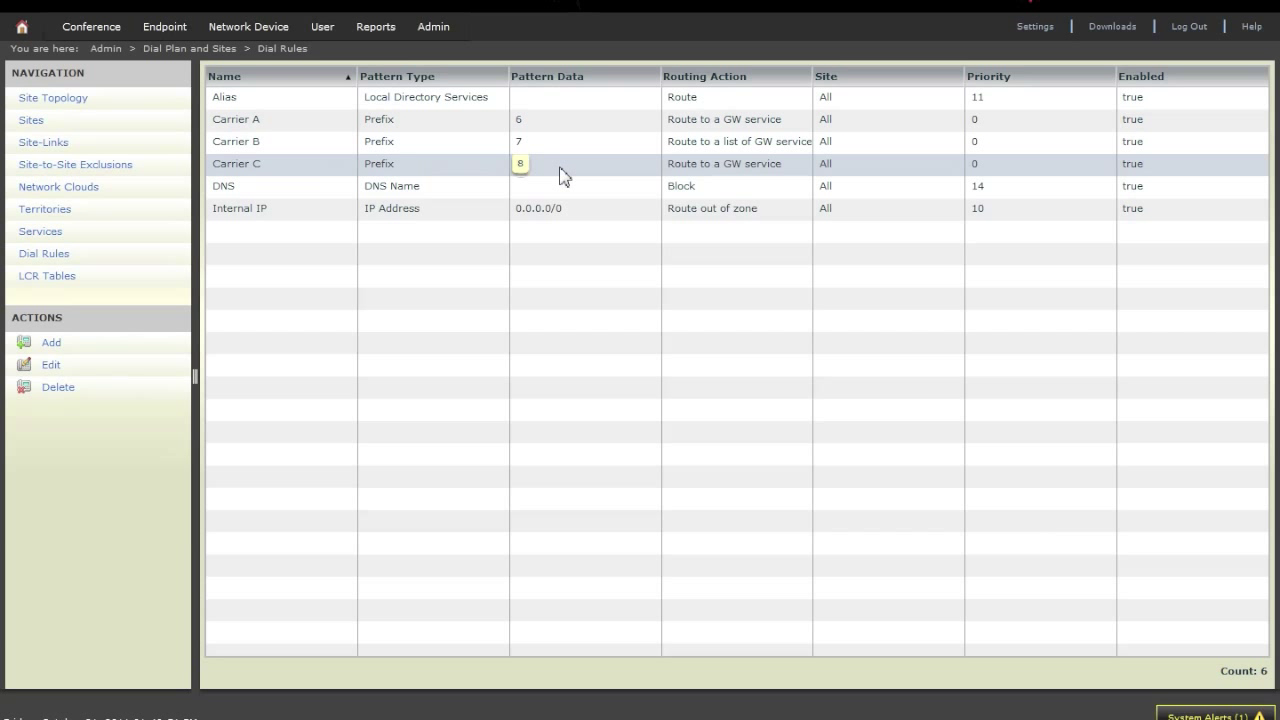
key("alt+Tab")
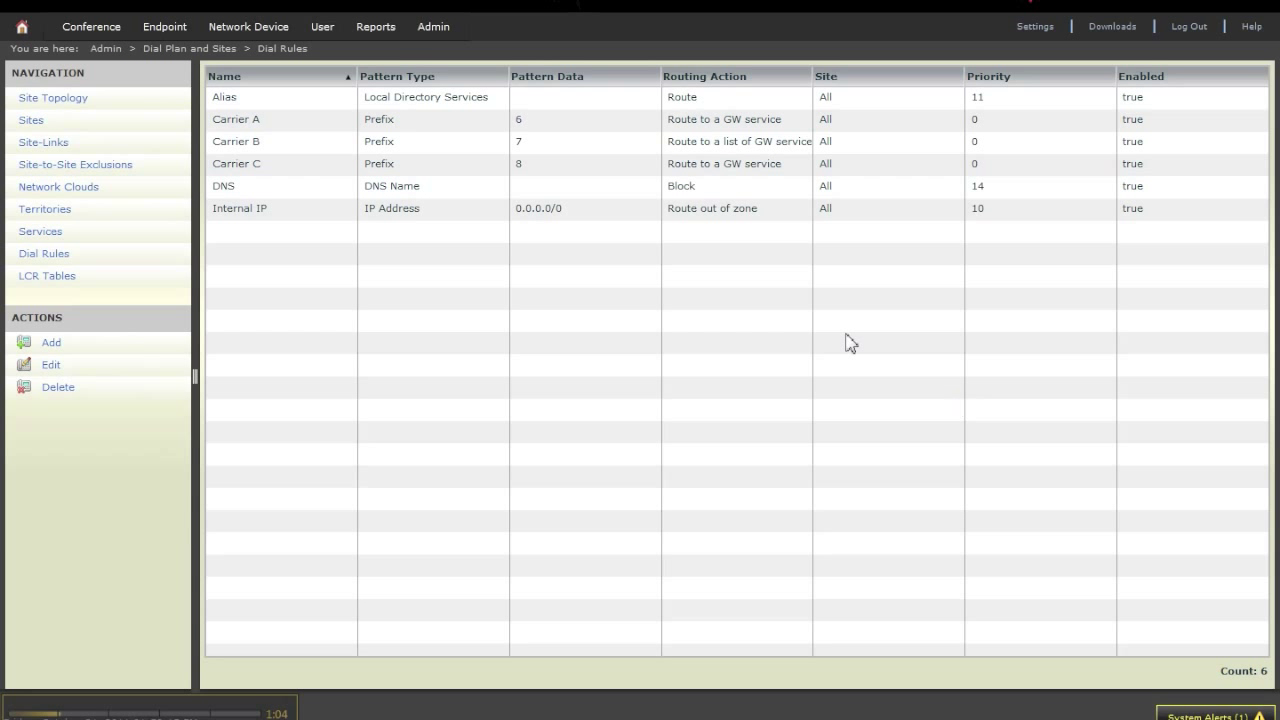
Step: Open the Carrier A dial rule for editing and read through its general information and description
left_click(298, 136)
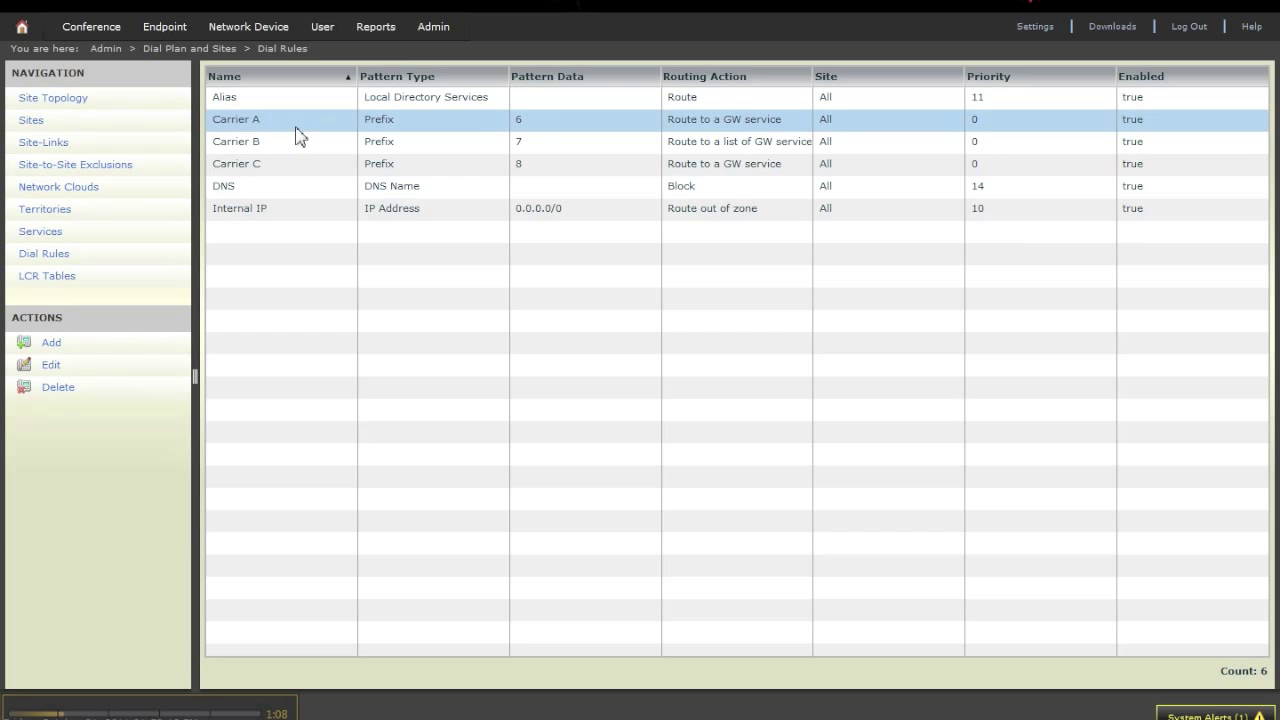
left_click(50, 364)
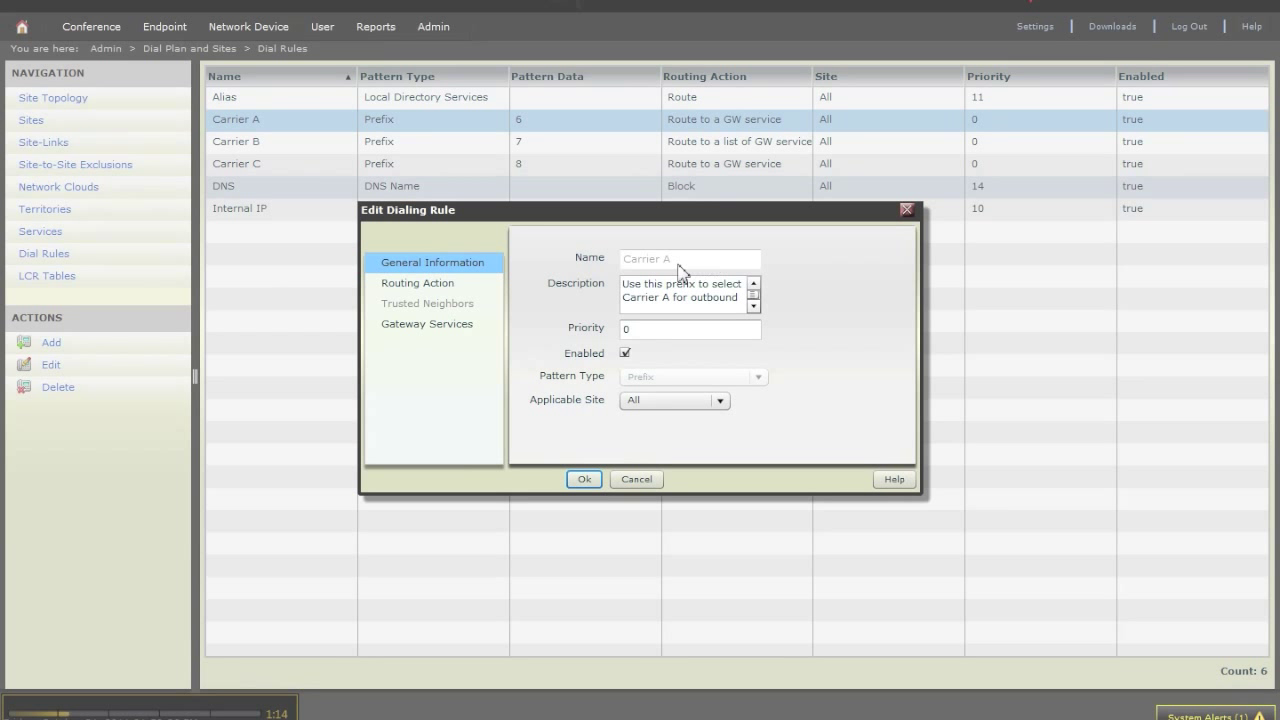
left_click(748, 293)
left_click(753, 307)
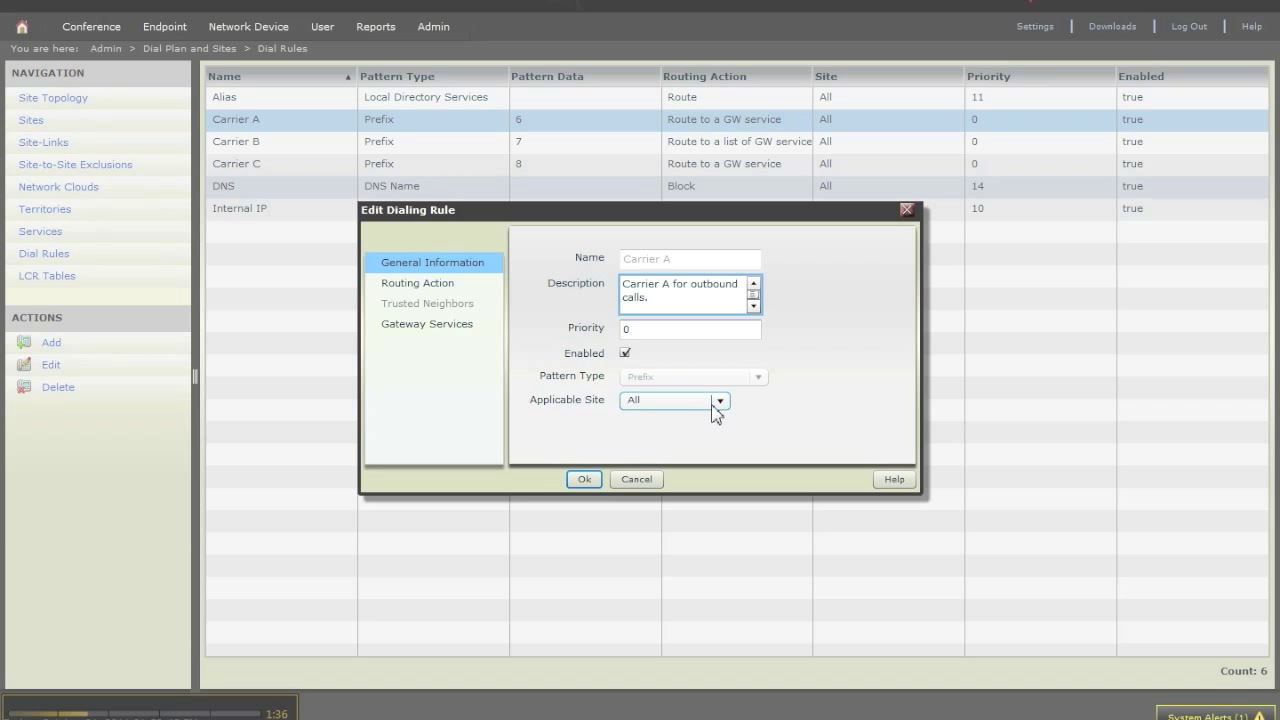
Step: Examine the Carrier A rule's routing action, covering the pattern data, number of characters to remove and prefix to add
left_click(410, 287)
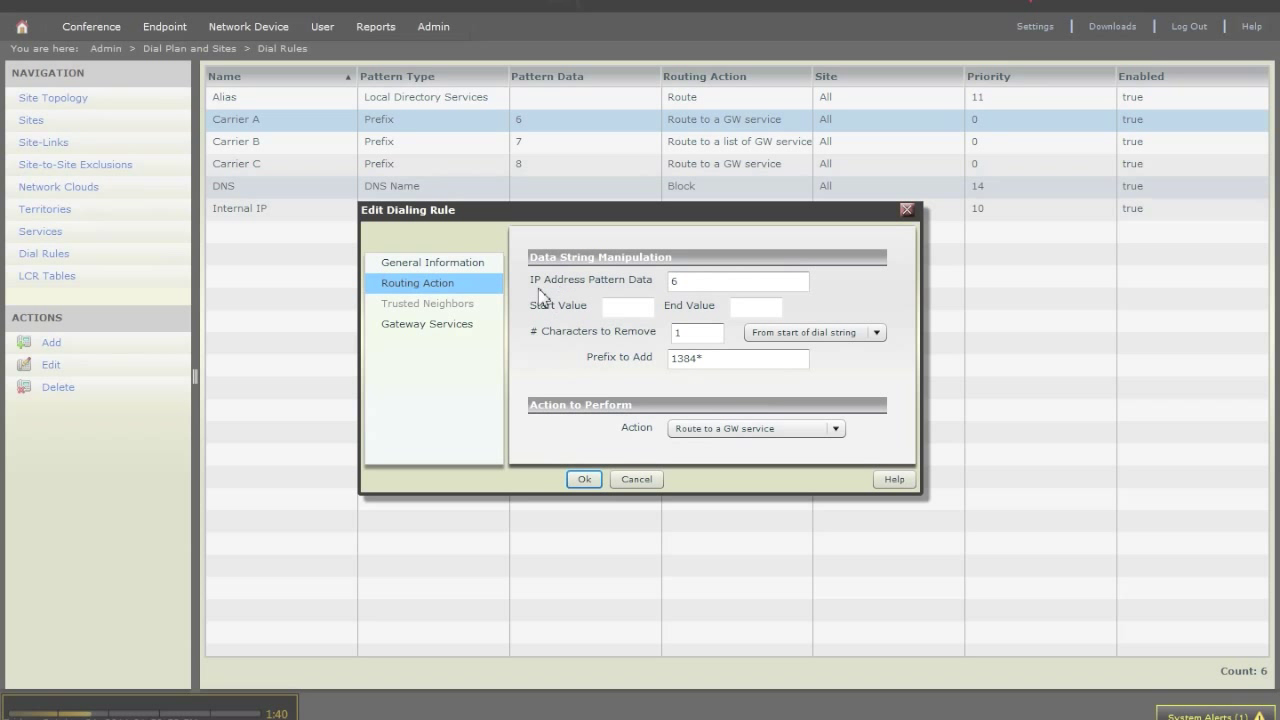
left_click(687, 287)
double_click(674, 282)
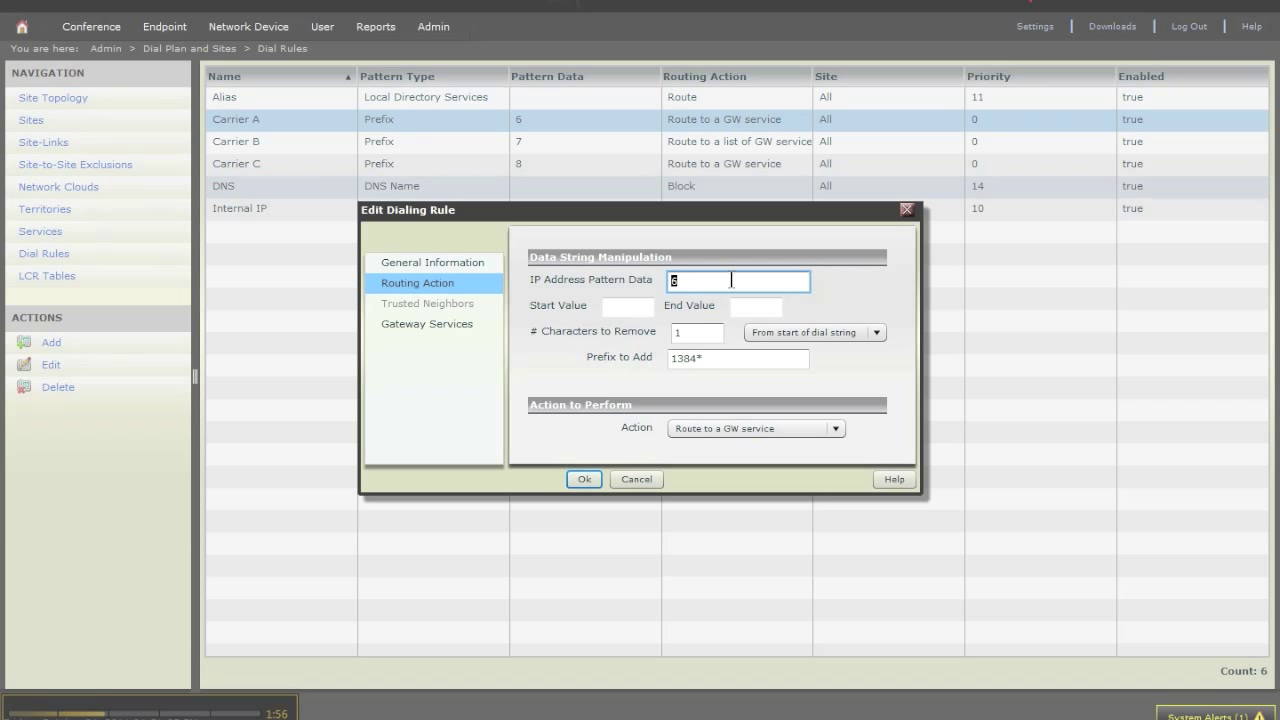
left_click(690, 283)
left_click(684, 336)
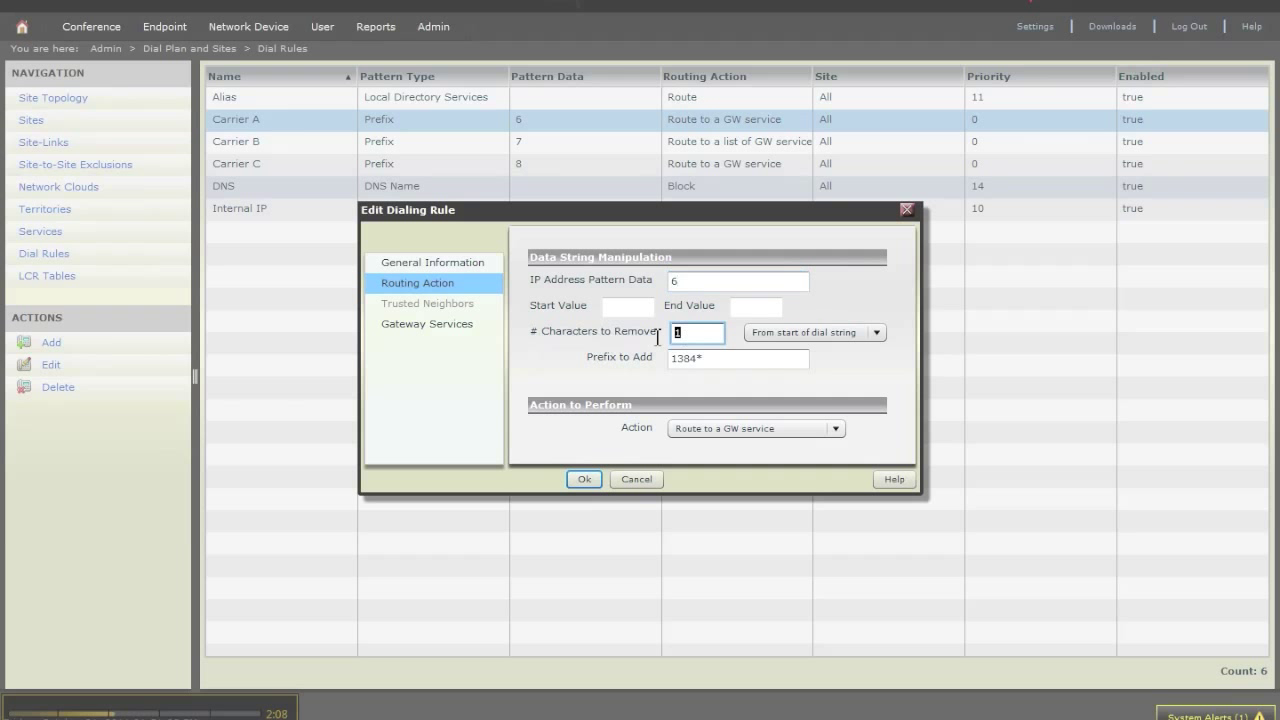
left_click(681, 284)
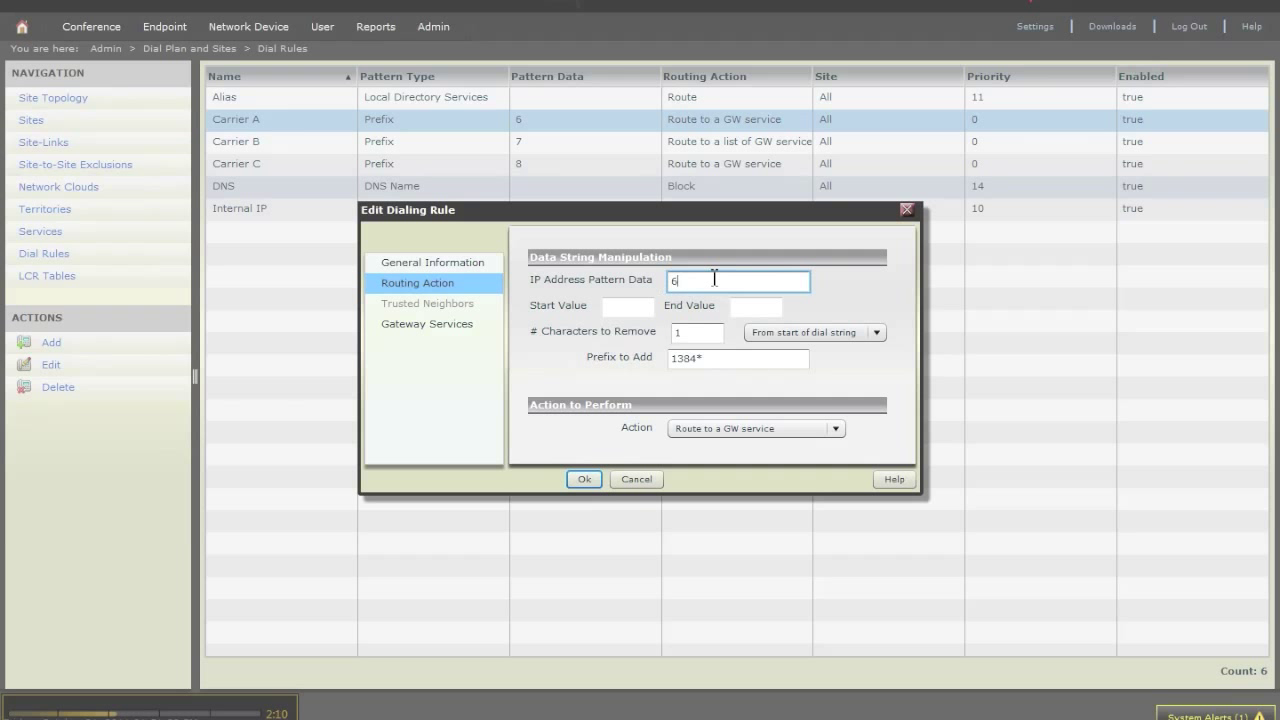
left_click(686, 336)
left_click(685, 281)
left_click(690, 333)
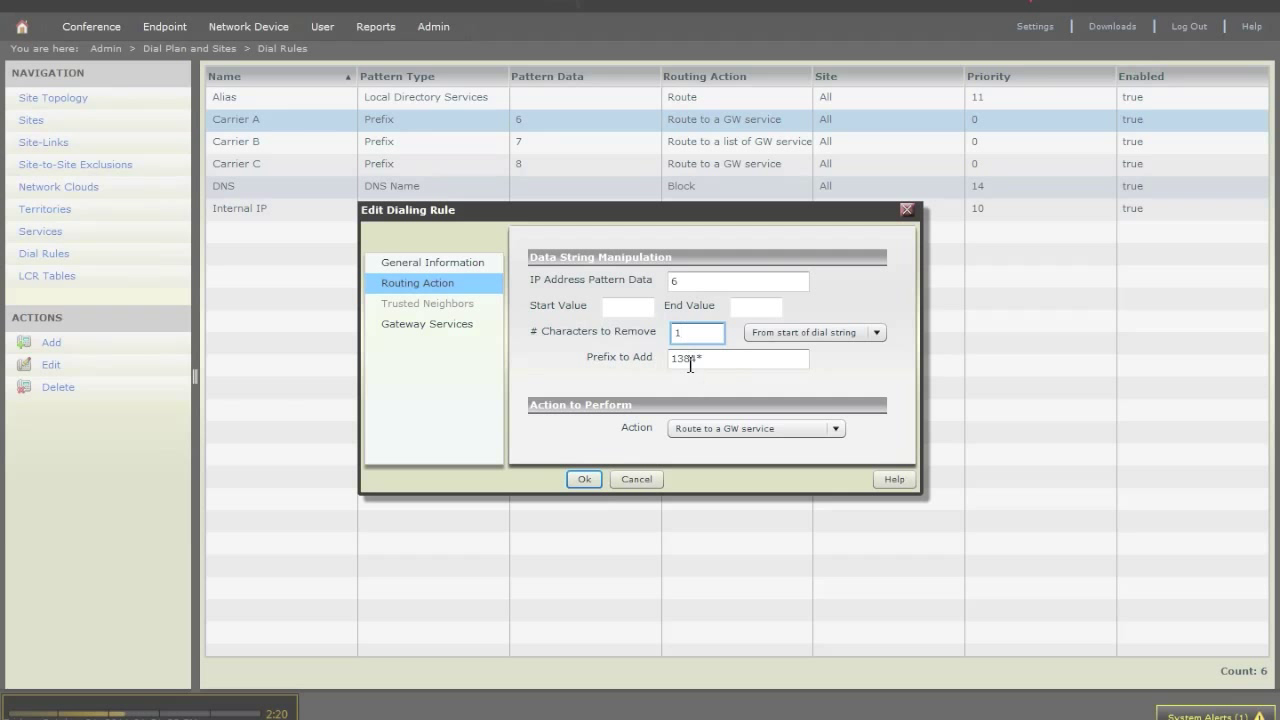
left_click_drag(709, 362, 650, 360)
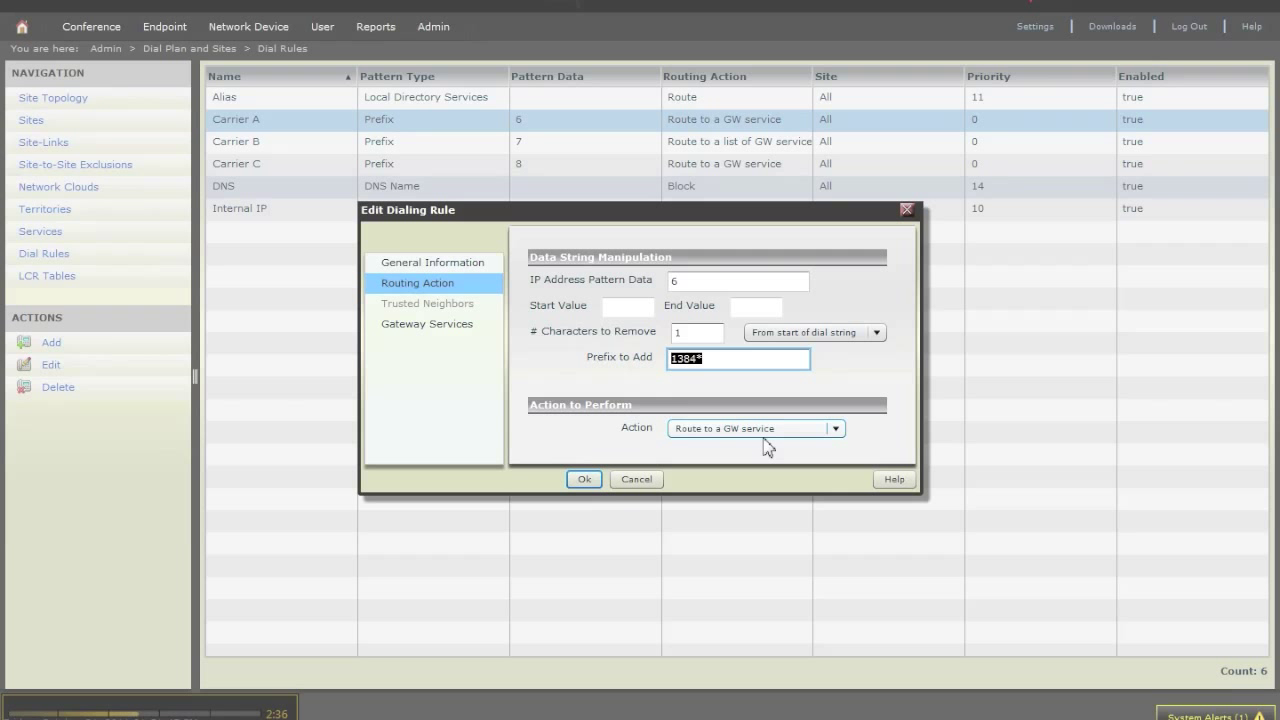
Step: Review the available and selected gateway services of the Carrier A rule, and close it without saving
left_click(458, 337)
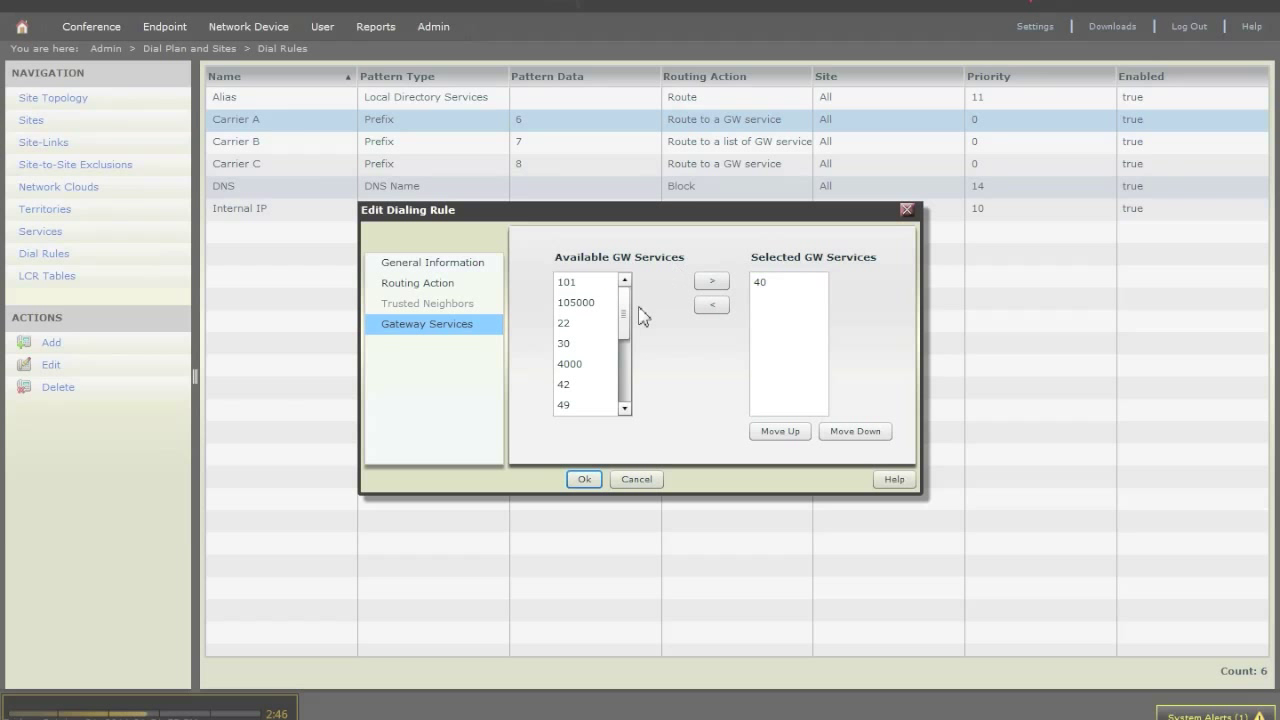
left_click_drag(628, 320, 613, 341)
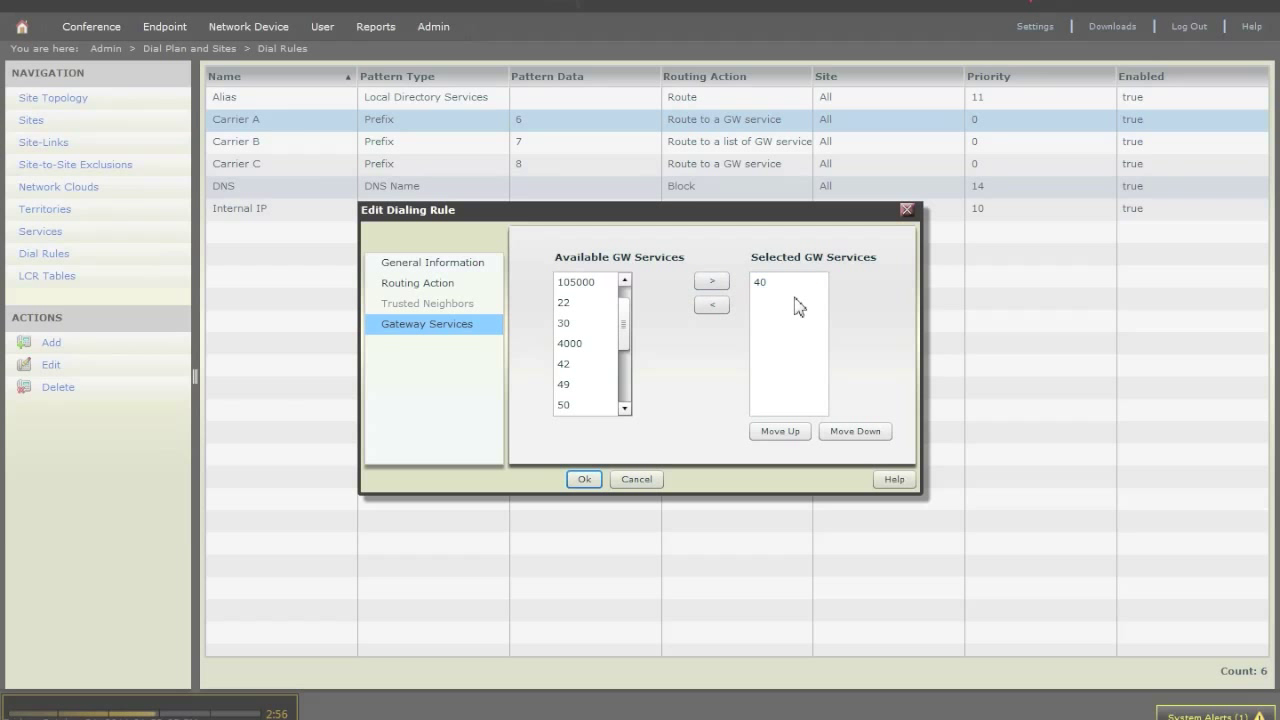
left_click(636, 480)
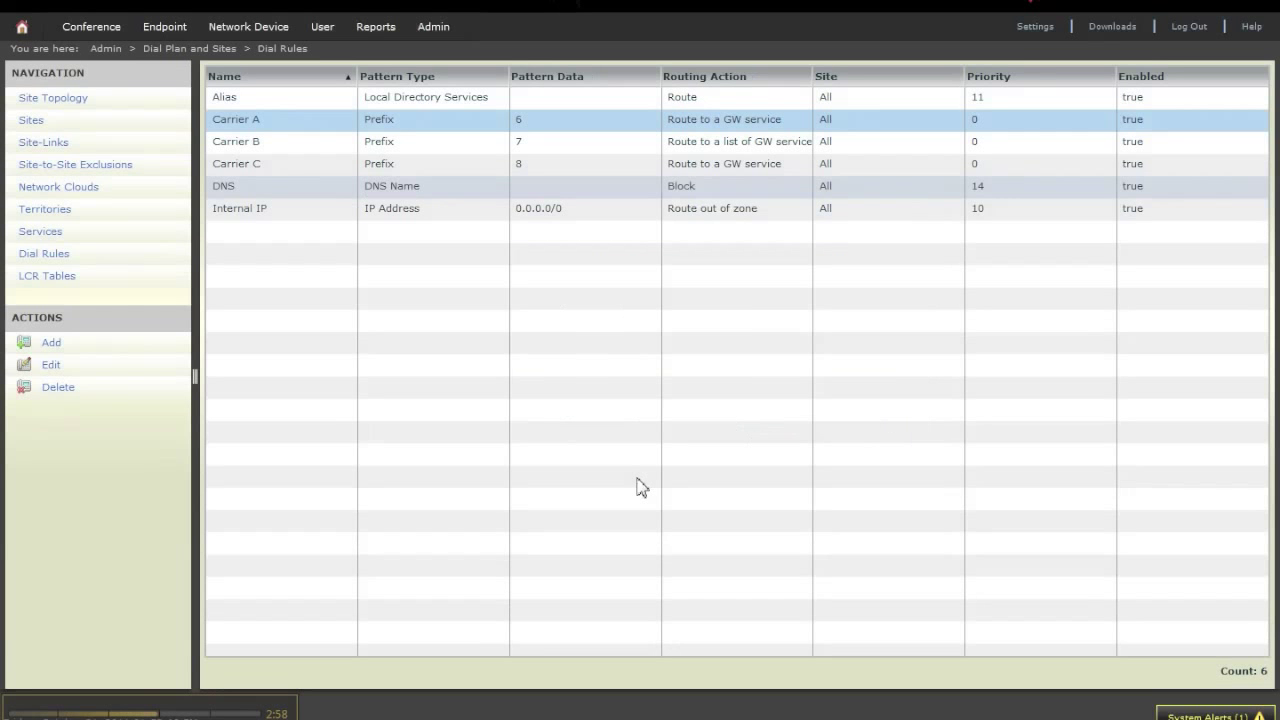
Step: Open the Carrier B dial rule for editing and review its routing action and selected gateway services
right_click(423, 142)
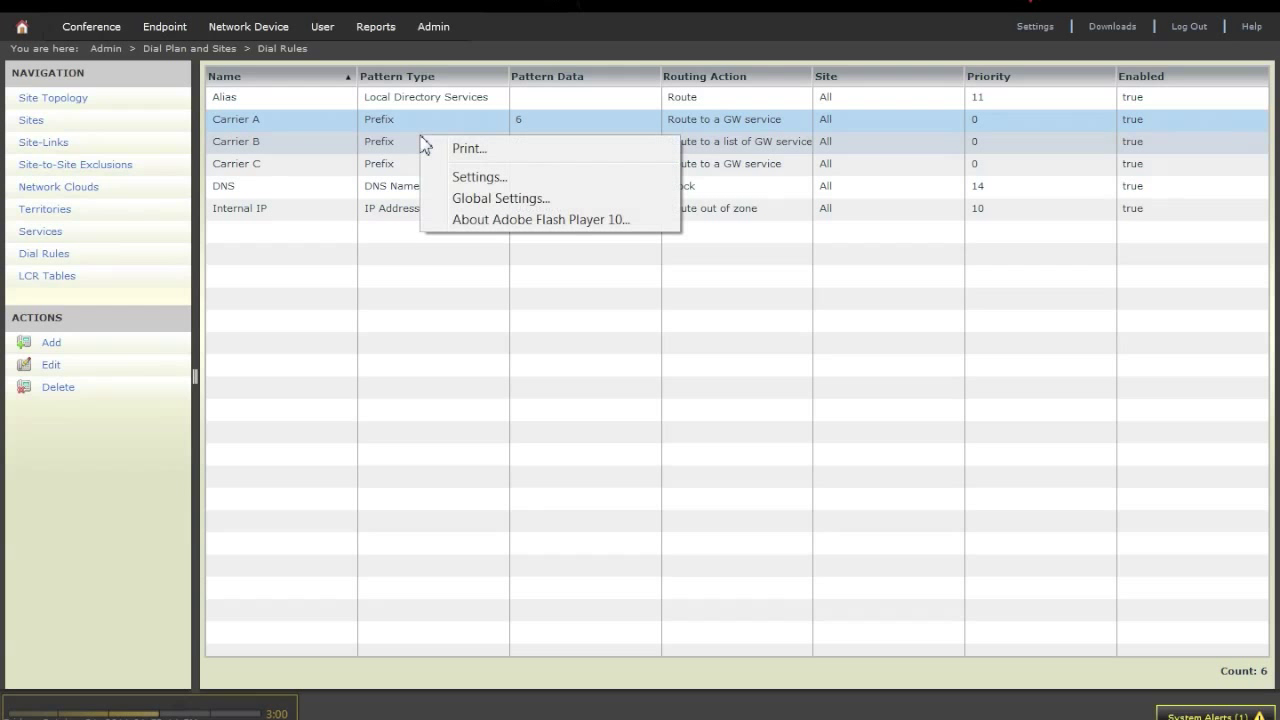
left_click(414, 343)
left_click(320, 151)
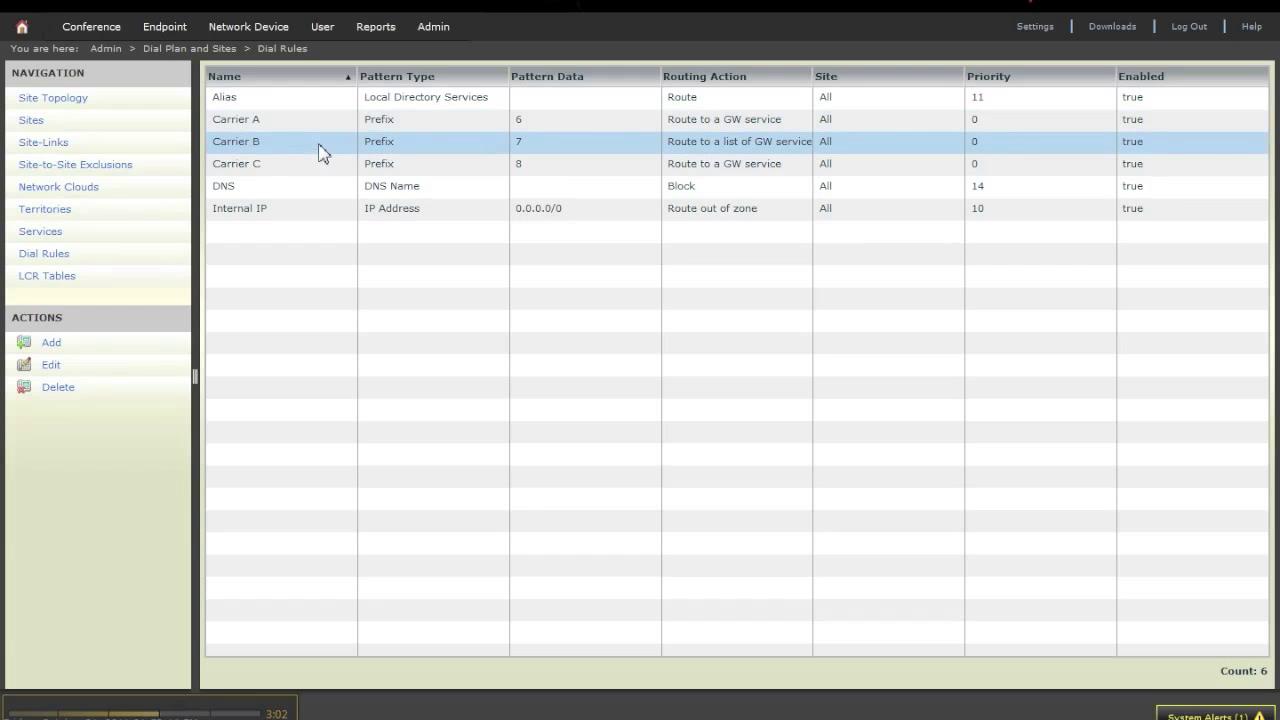
left_click(66, 367)
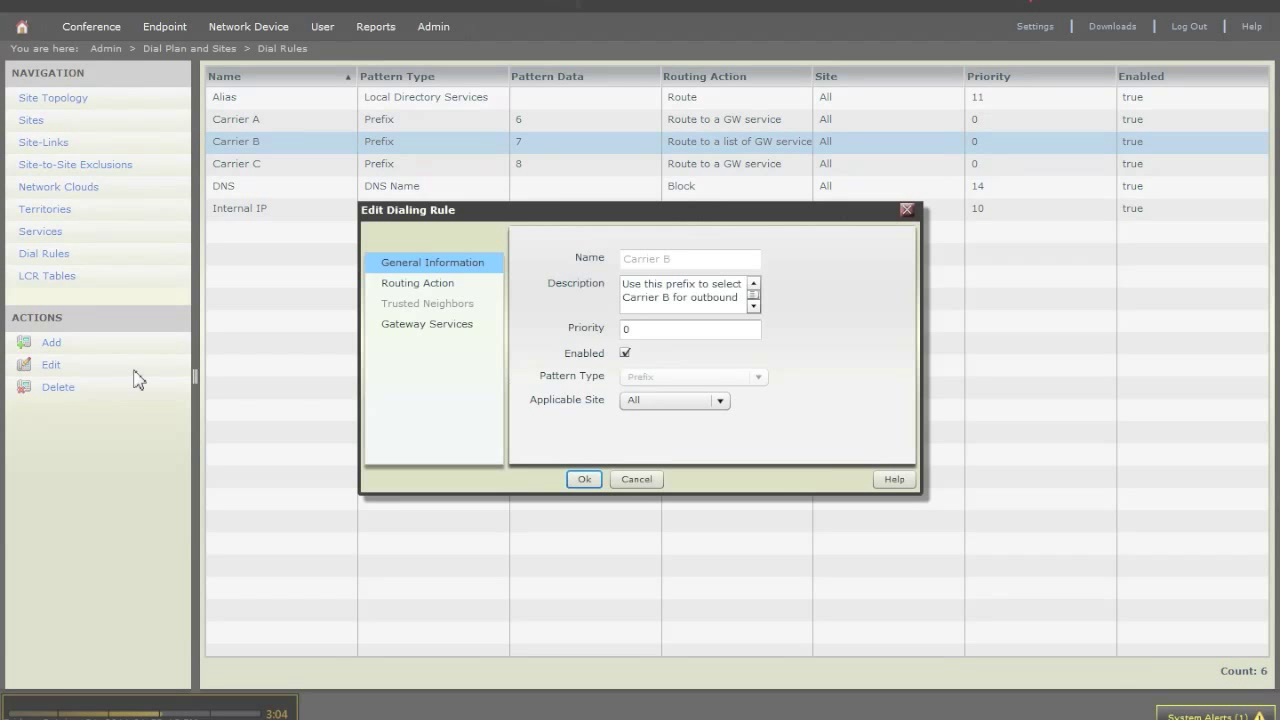
left_click(462, 287)
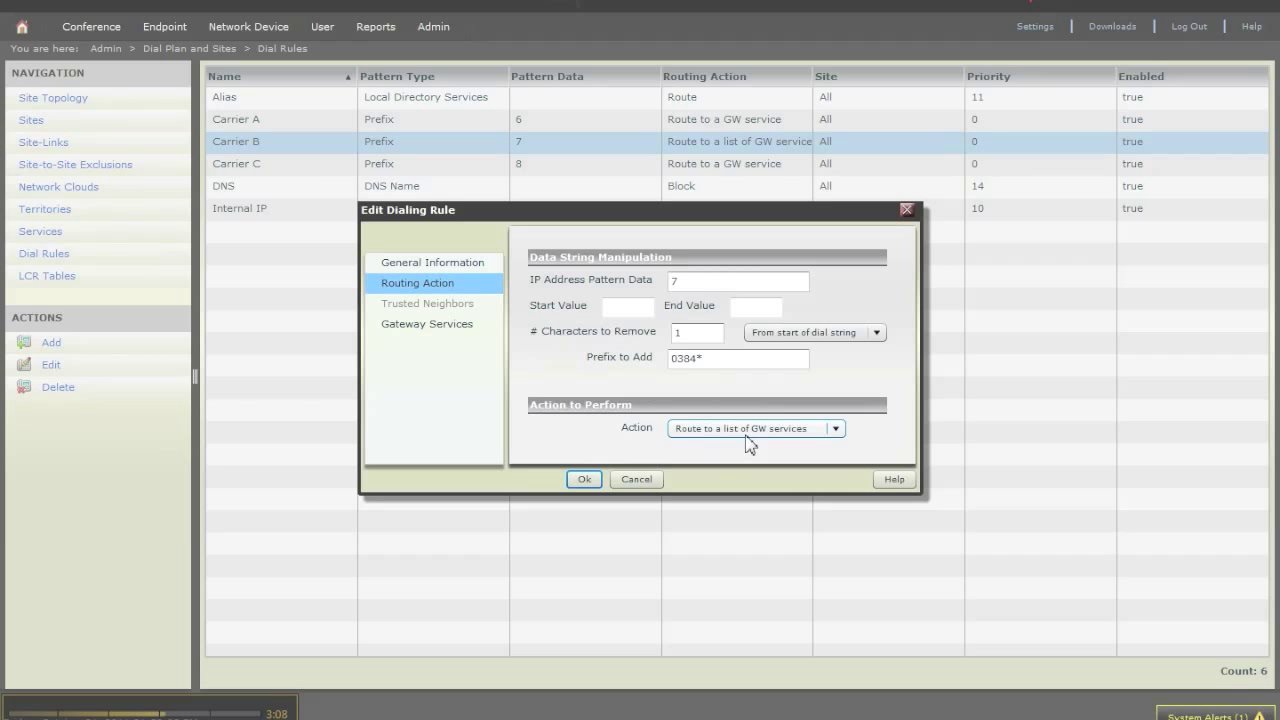
left_click(424, 330)
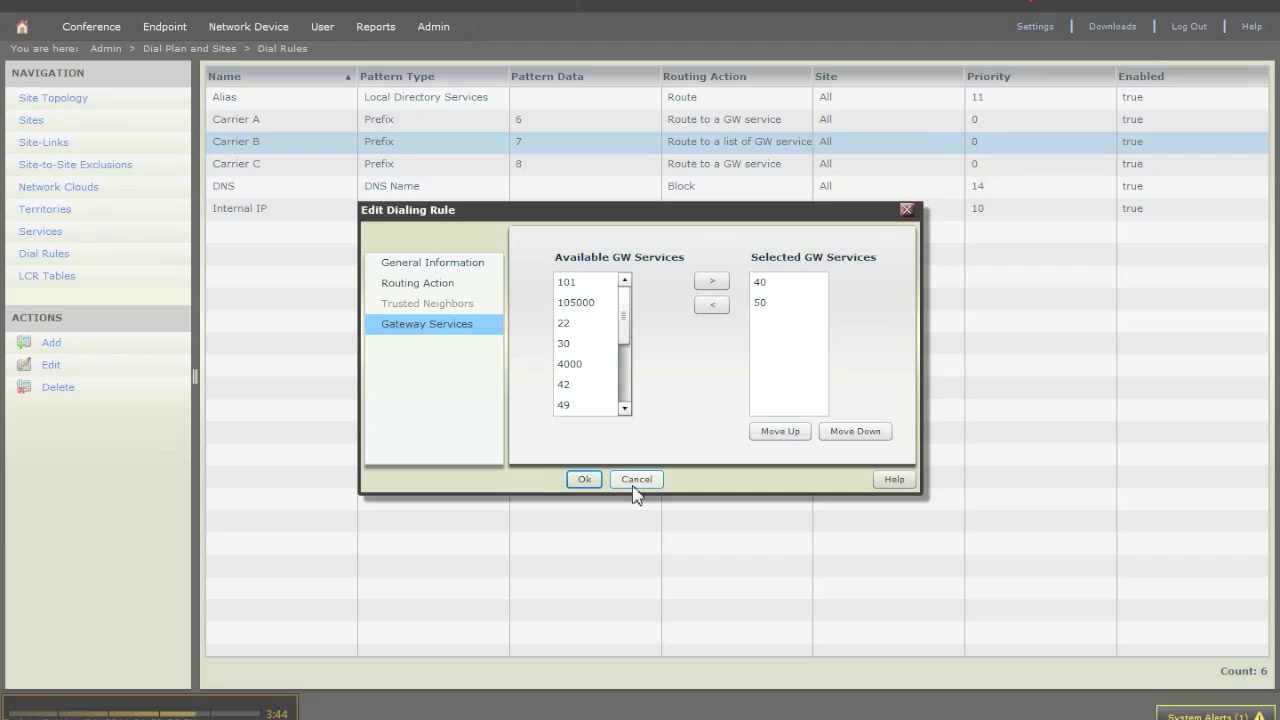
Step: Recheck the Carrier B rule's pattern data, characters to remove and prefix to add, and close it without saving
left_click(433, 264)
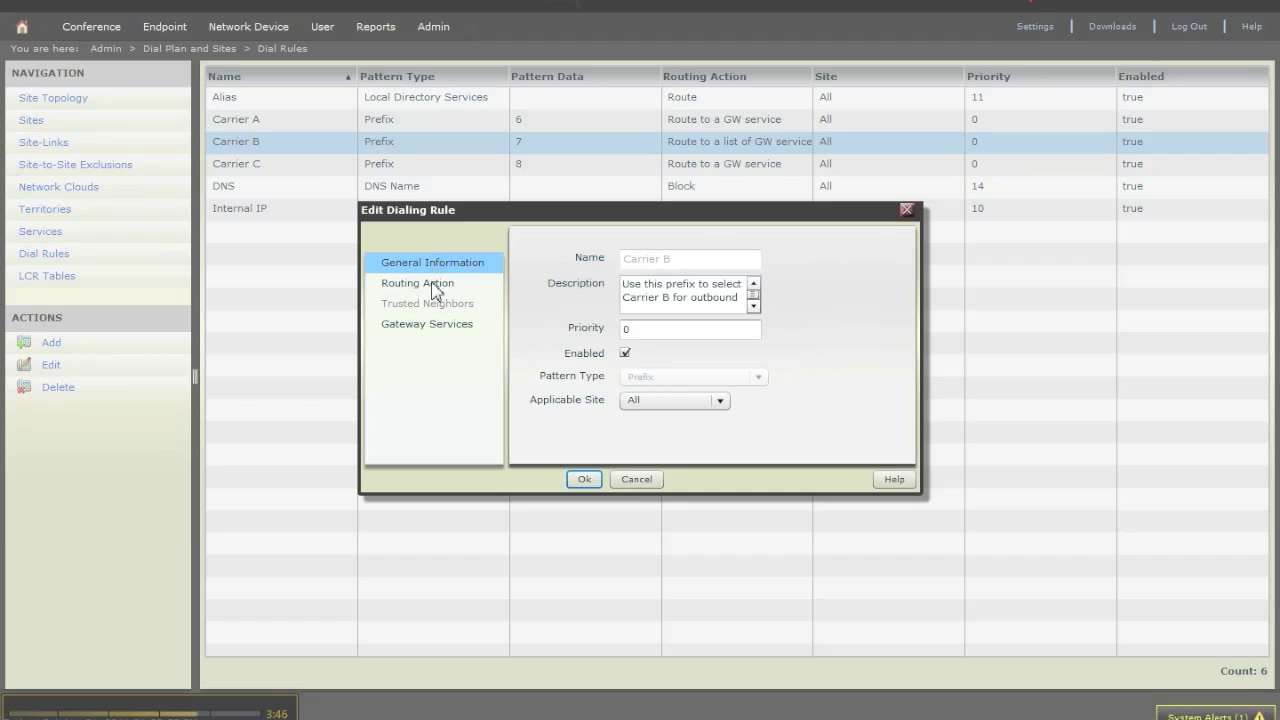
left_click(435, 285)
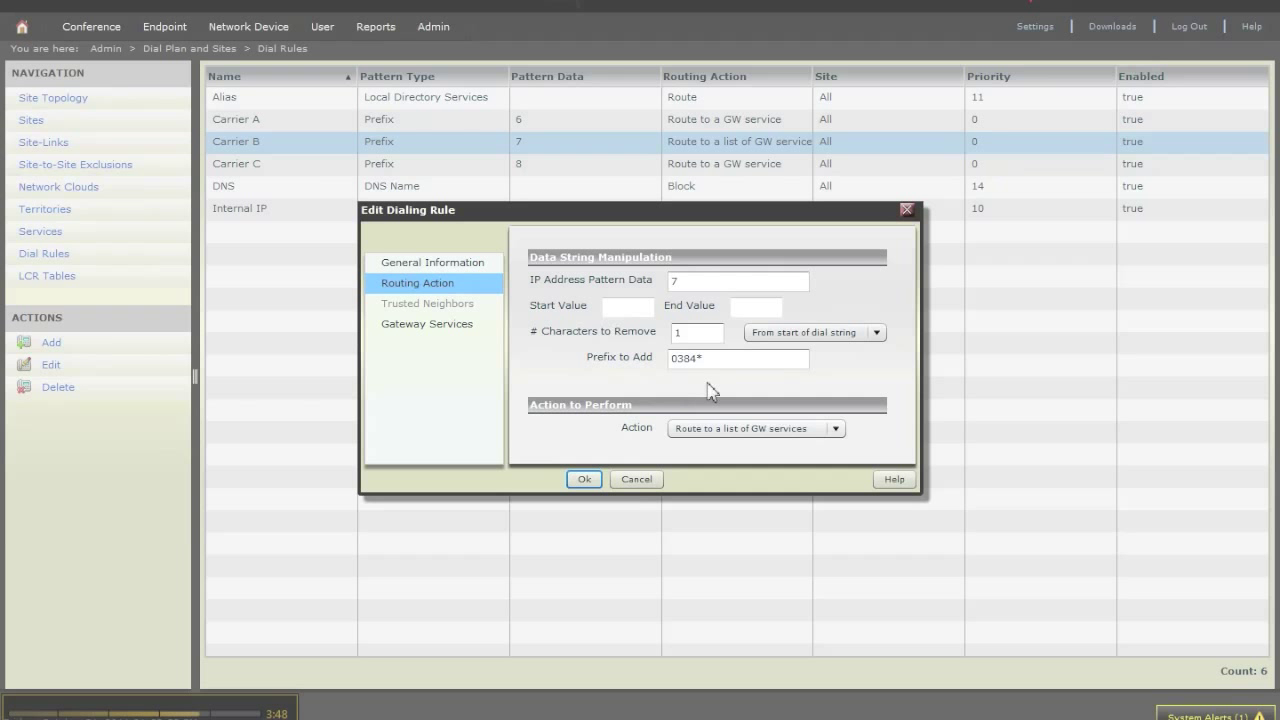
left_click_drag(712, 358, 649, 360)
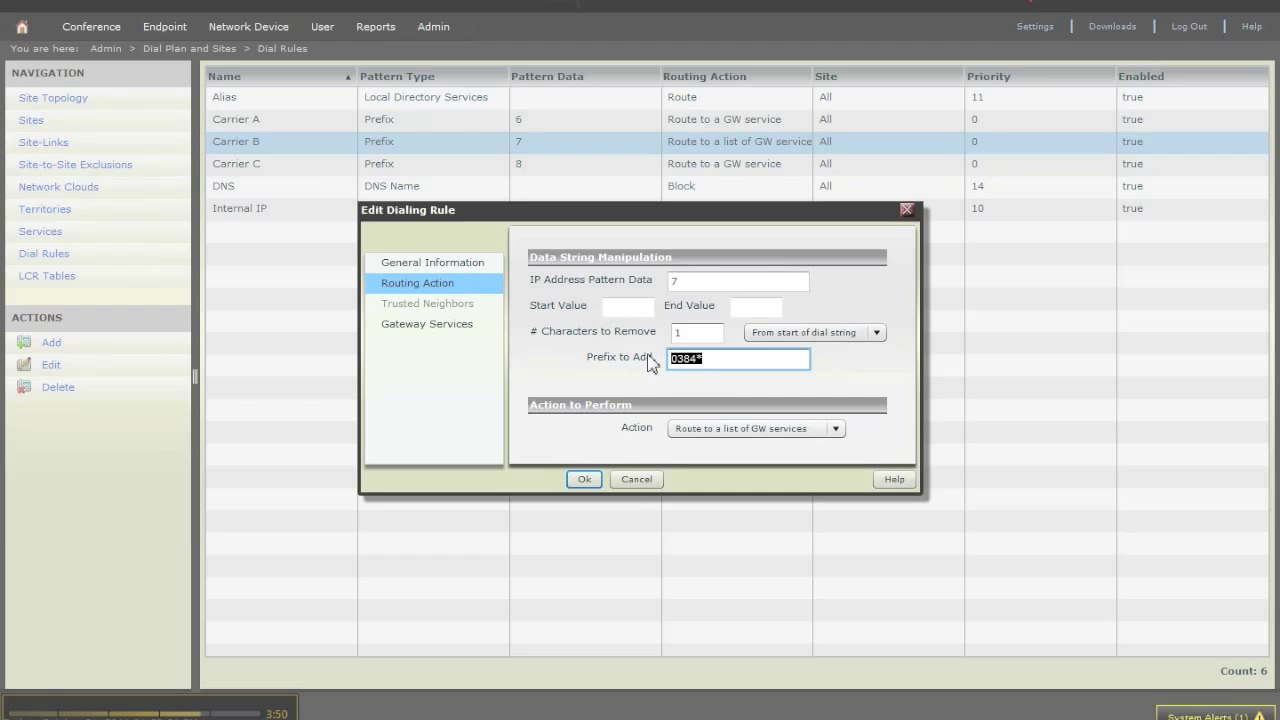
left_click_drag(690, 283, 657, 281)
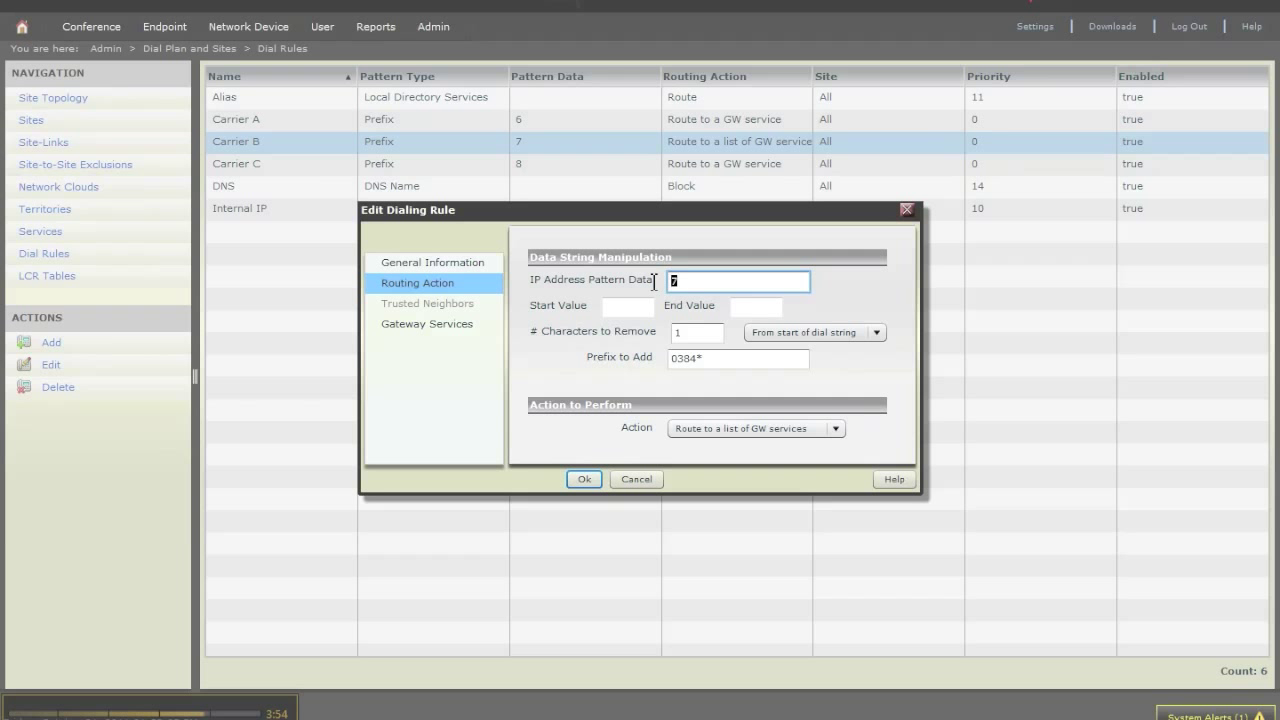
left_click_drag(697, 336, 657, 336)
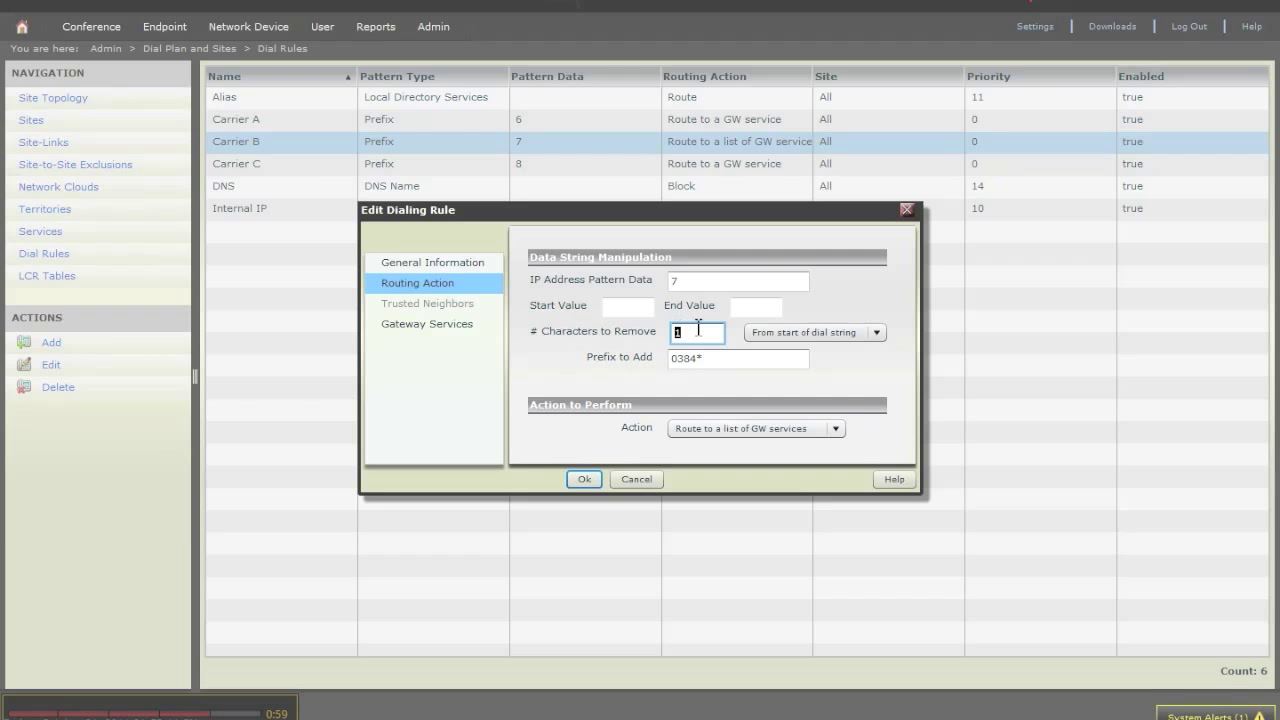
double_click(676, 281)
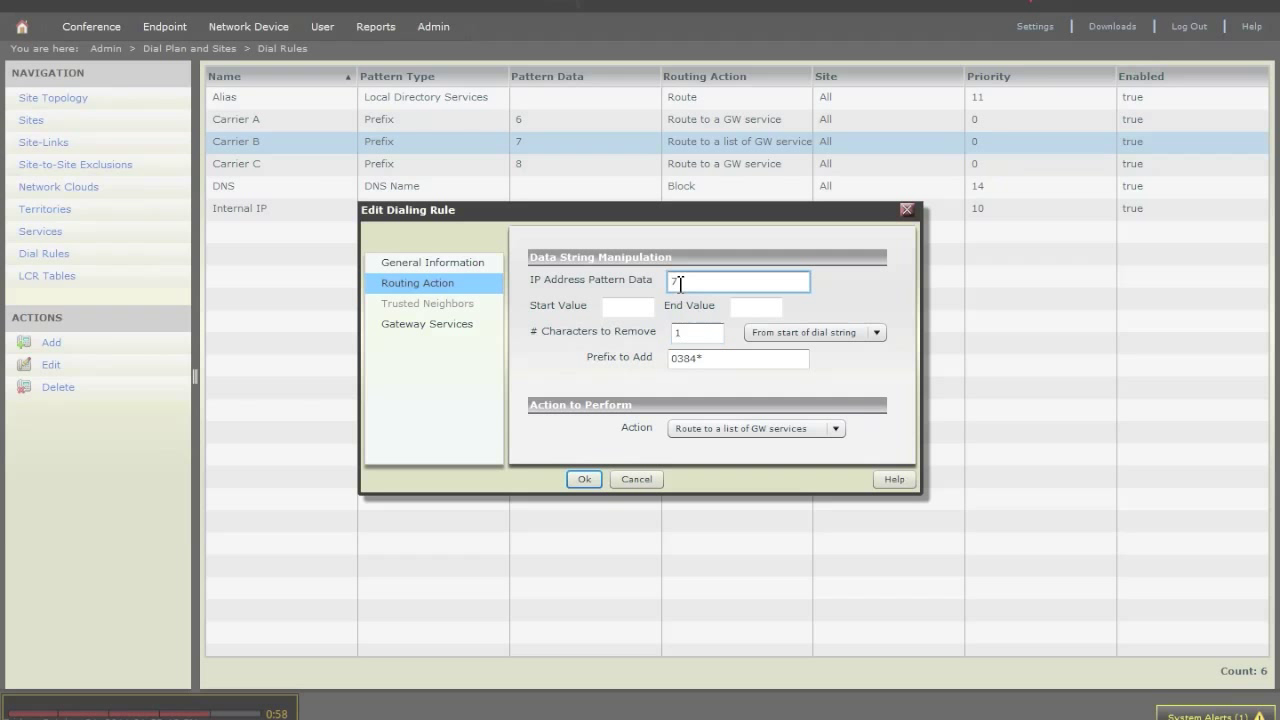
double_click(713, 360)
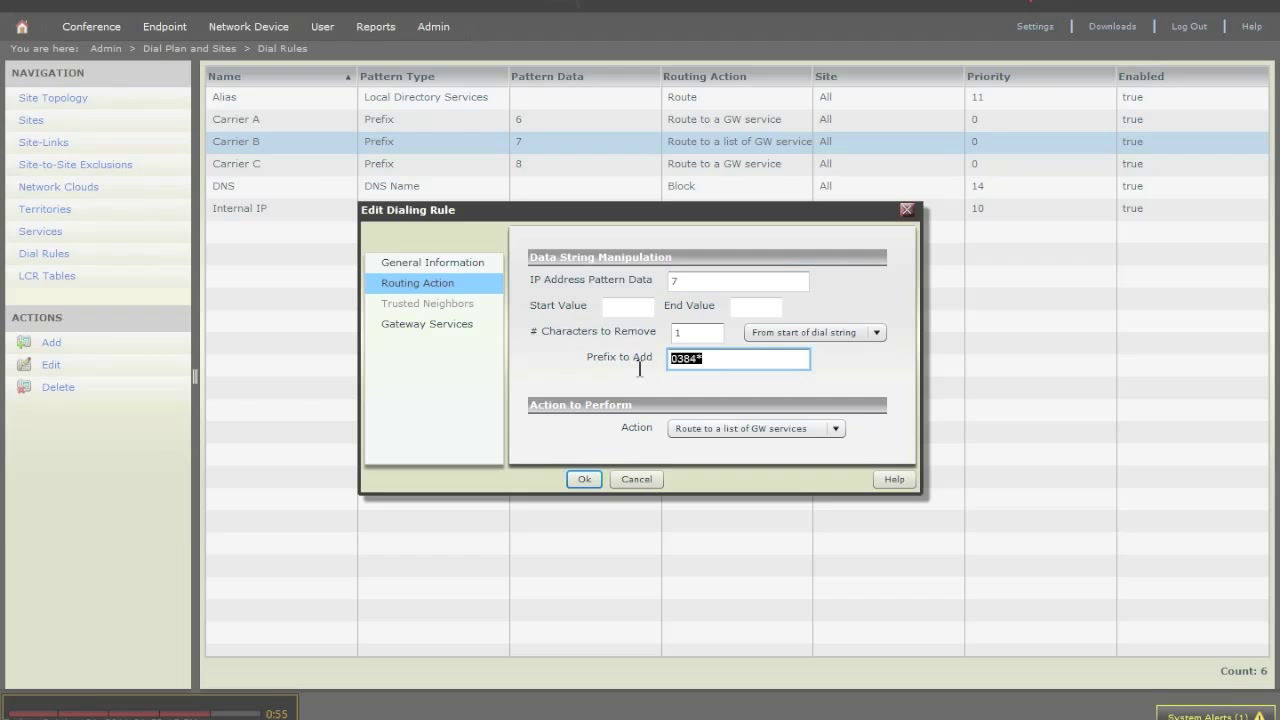
left_click(735, 364)
left_click(638, 479)
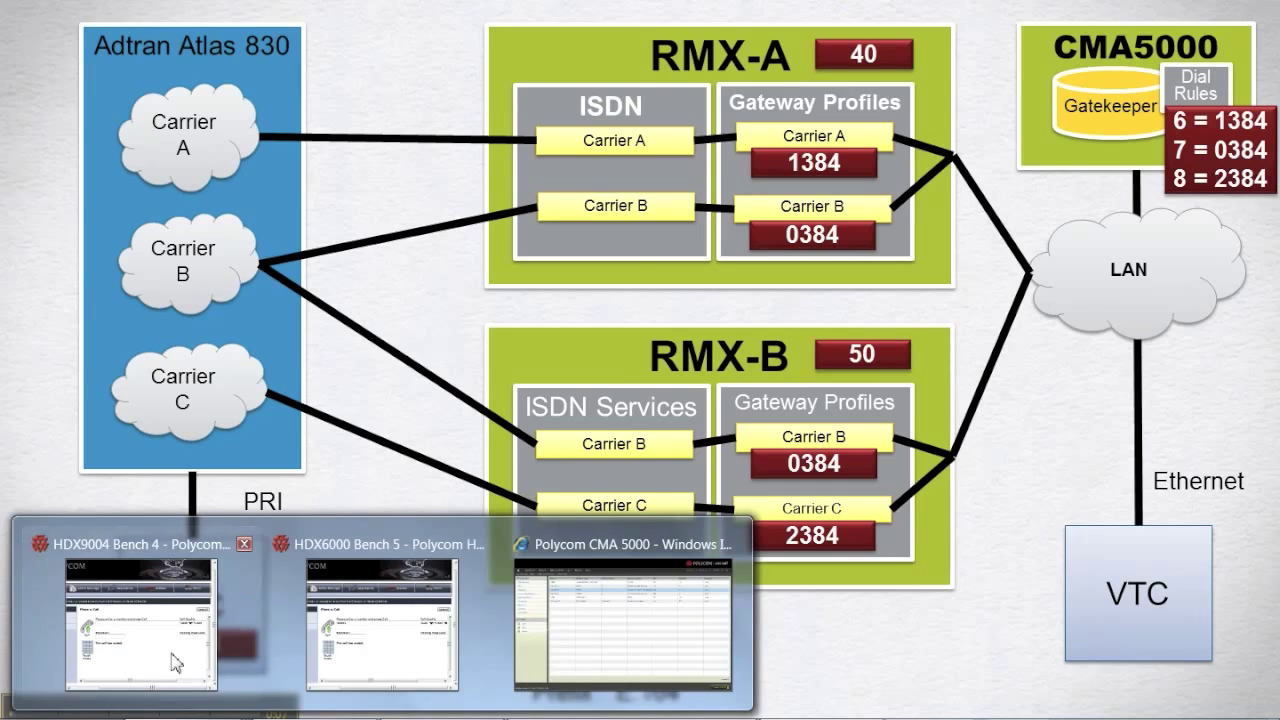
Step: Switch to the HDX9004 Bench 4 and HDX6000 Bench 5 browser windows and show their Place a Call pages side by side
left_click(157, 637)
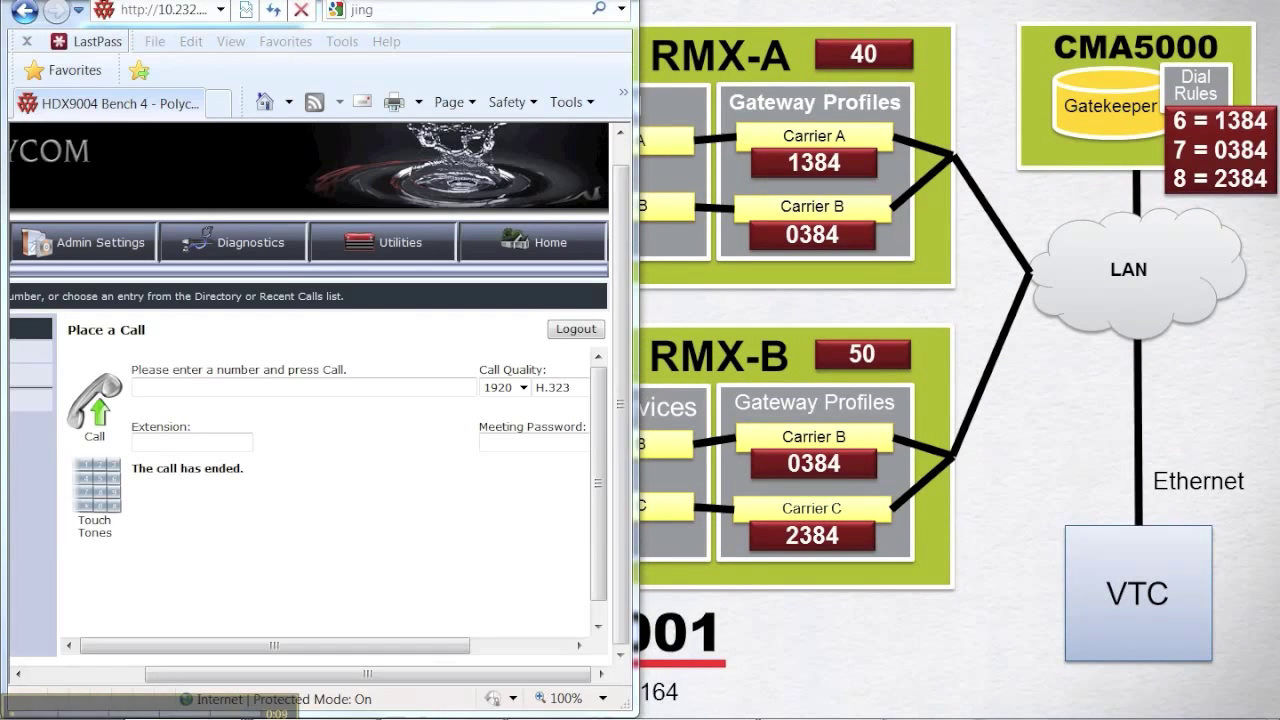
mouse_move(286, 697)
left_click(378, 646)
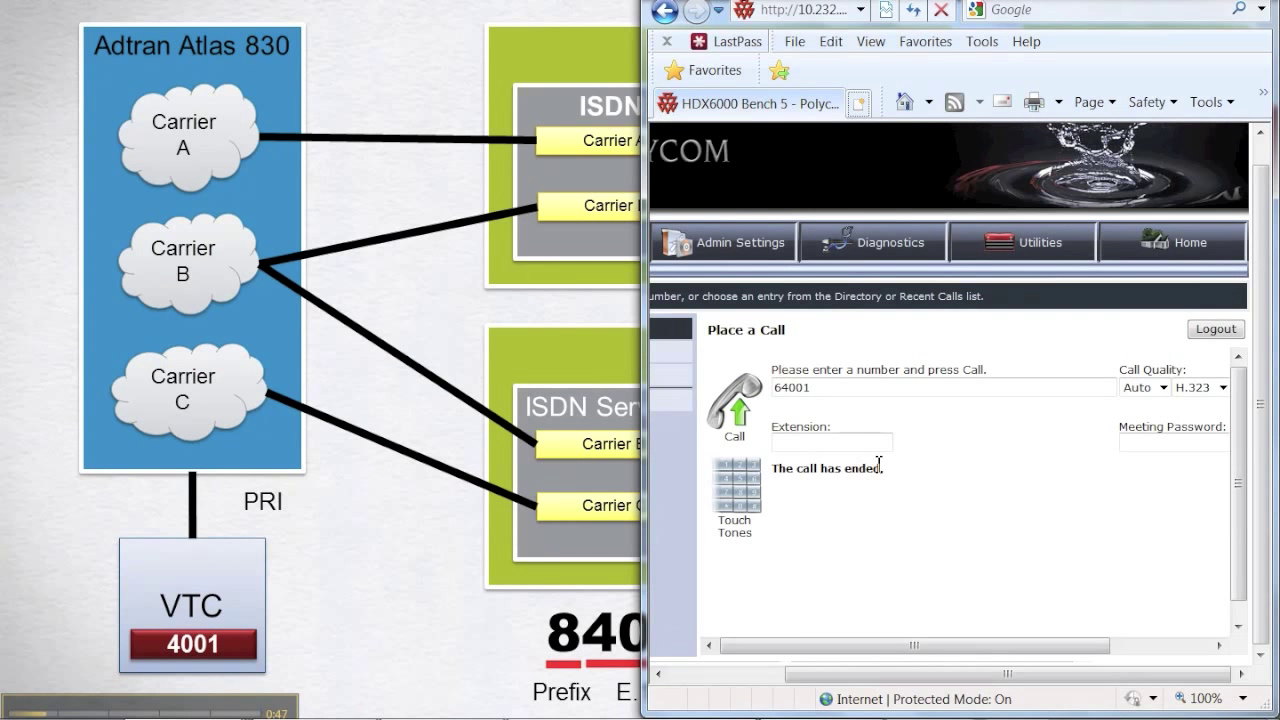
left_click(827, 388)
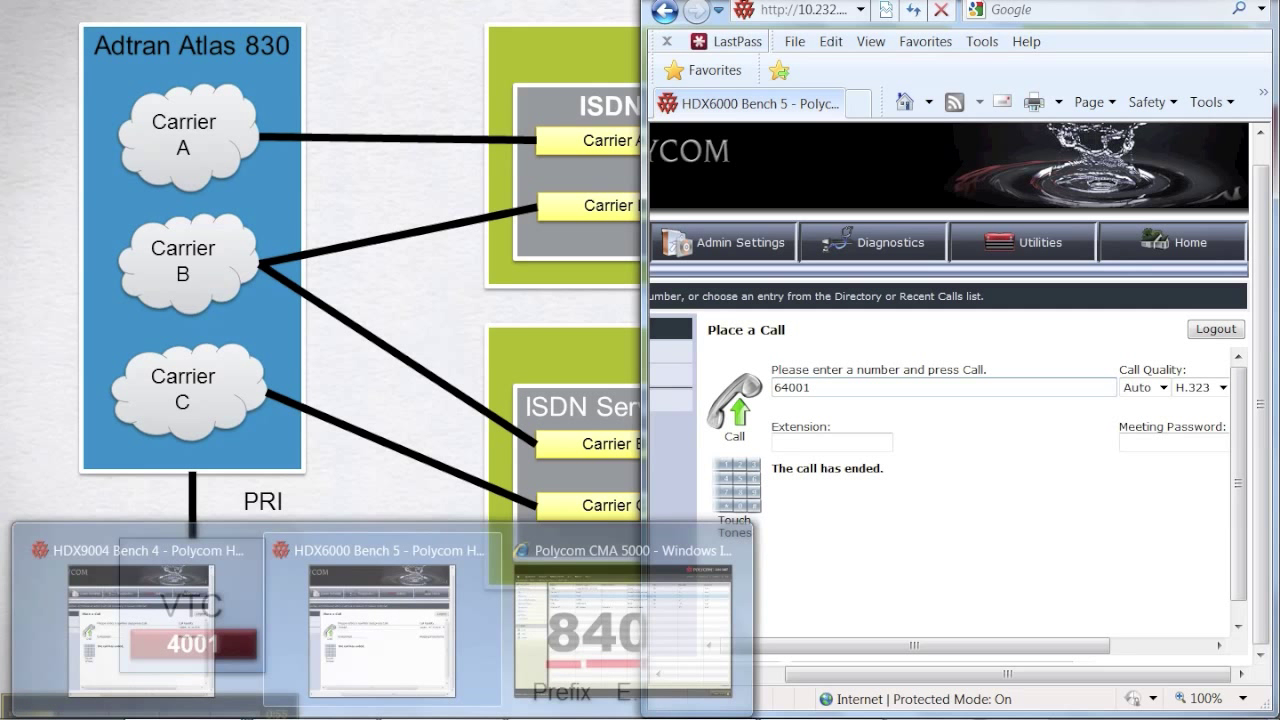
left_click(168, 650)
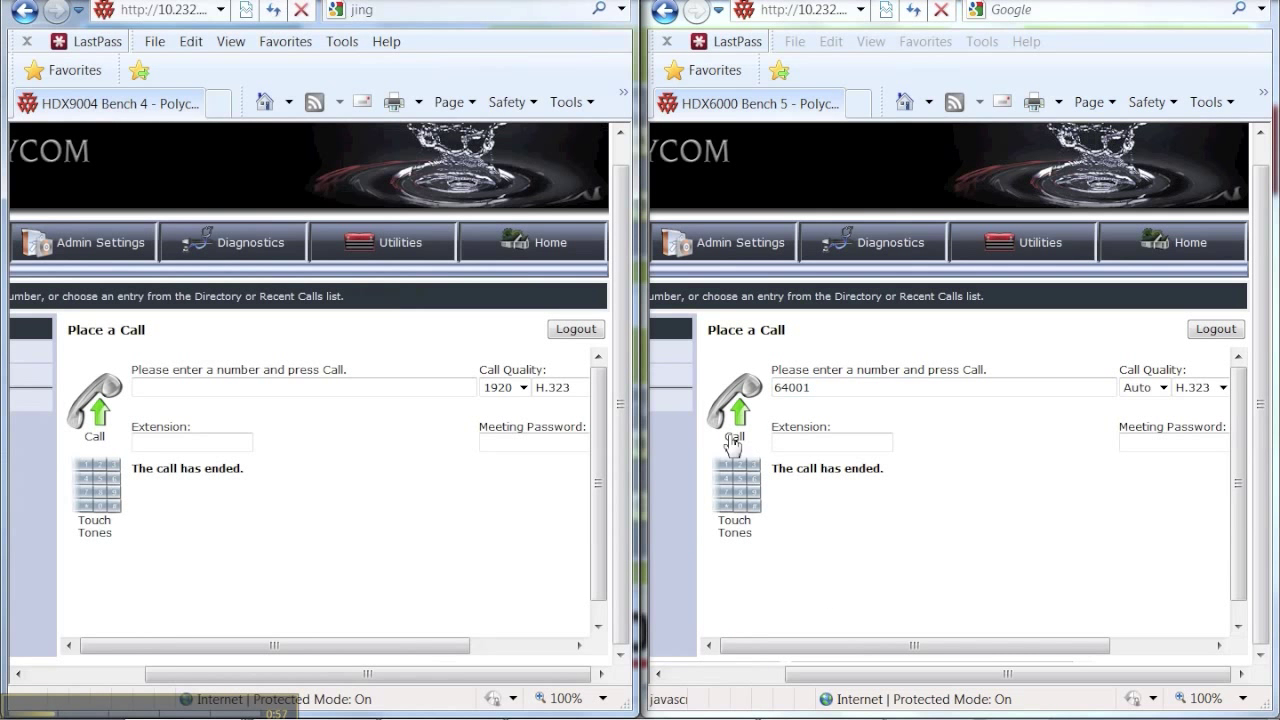
Step: Switch to the Area51 Atlas session in SecureCRT and move its window up, clear of both endpoints' call forms
left_click(557, 660)
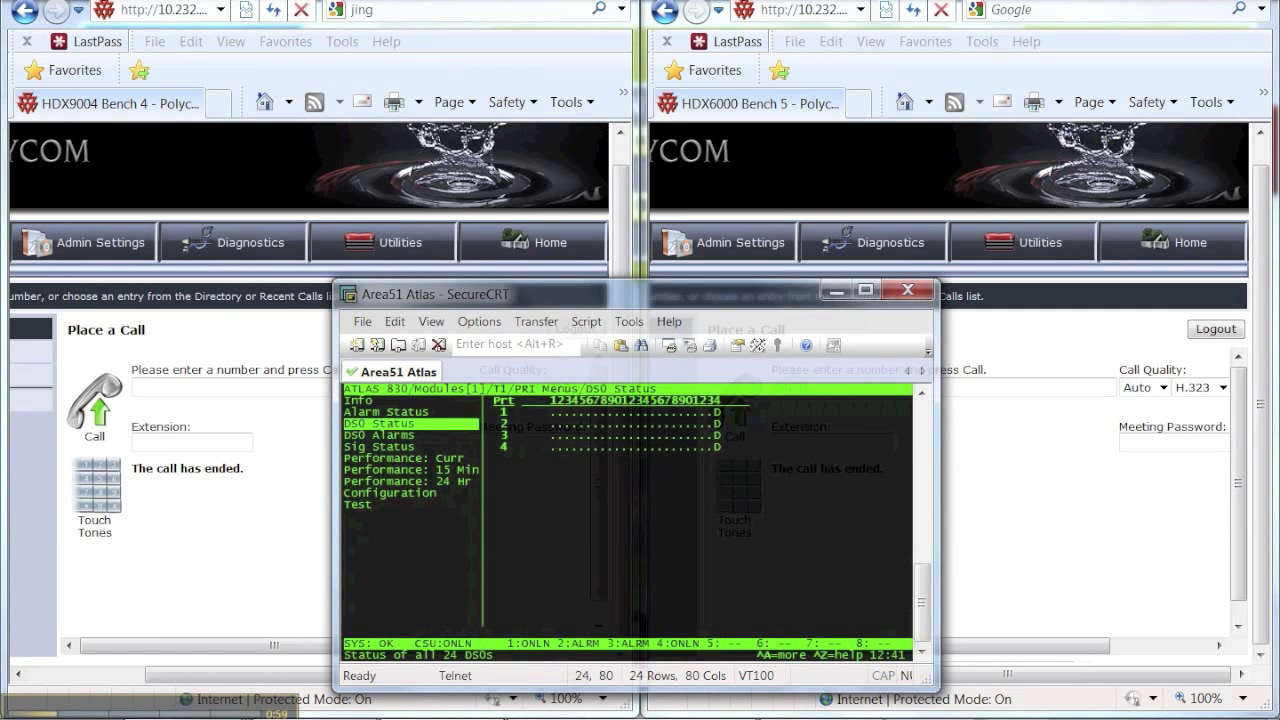
left_click_drag(680, 290, 687, 40)
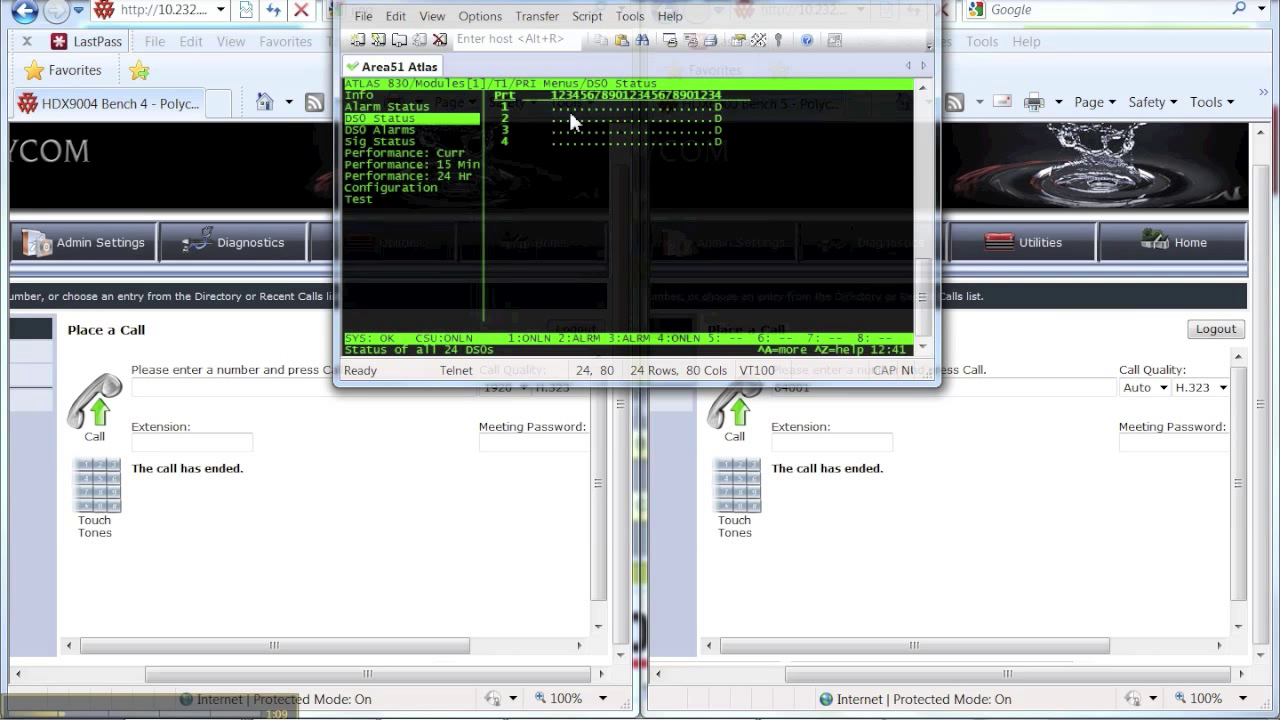
Step: Place the call to 64001 from the HDX6000 Bench 5 endpoint and shift the Area51 Atlas window aside to watch the DS0 status
left_click(874, 556)
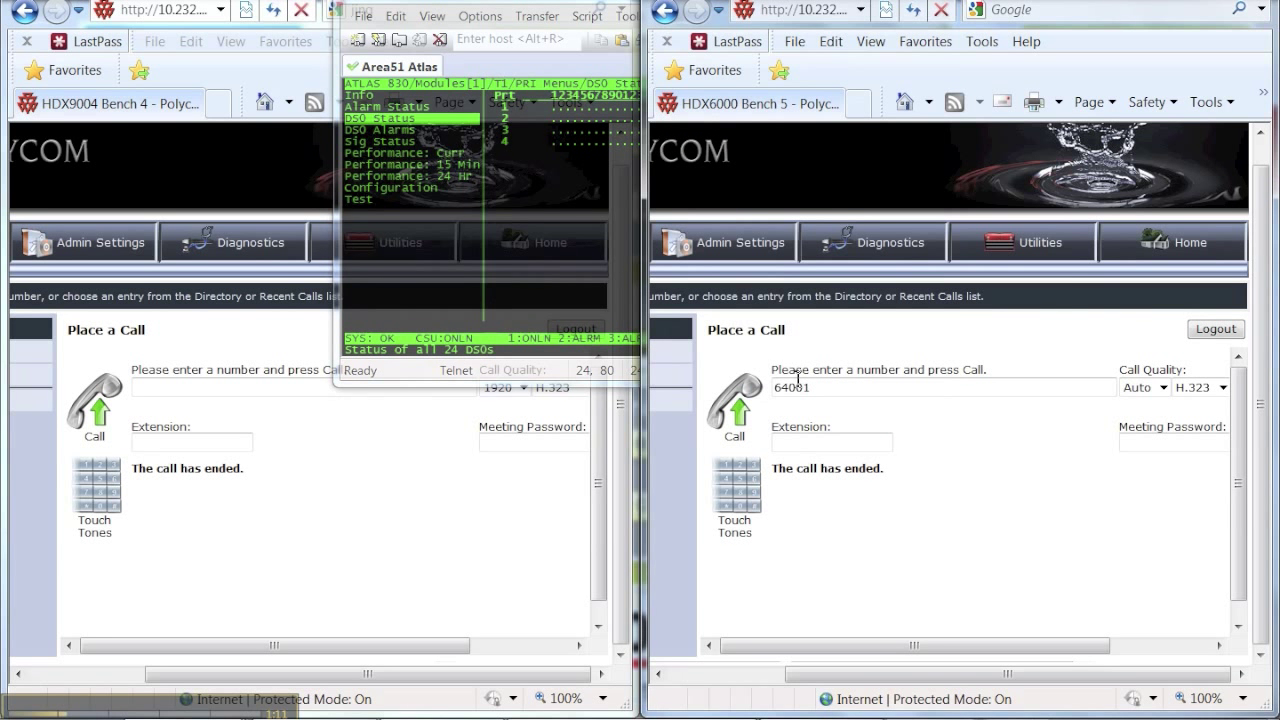
left_click(737, 420)
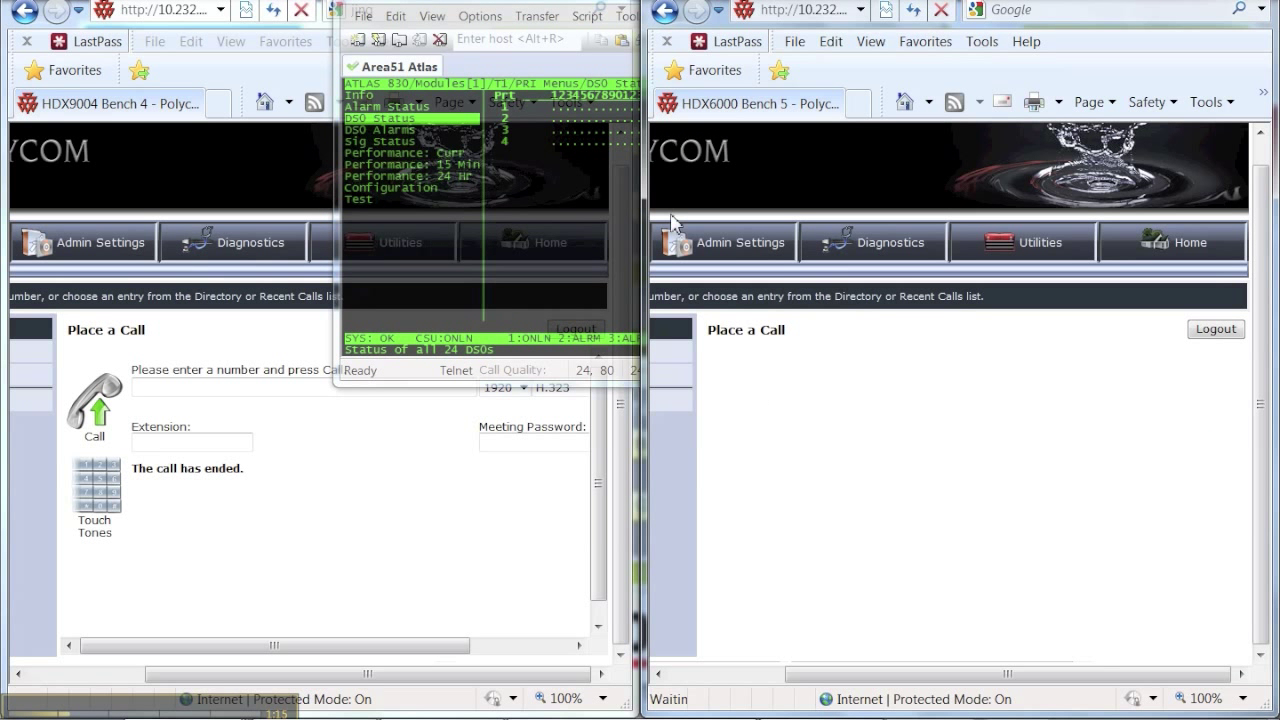
left_click(519, 5)
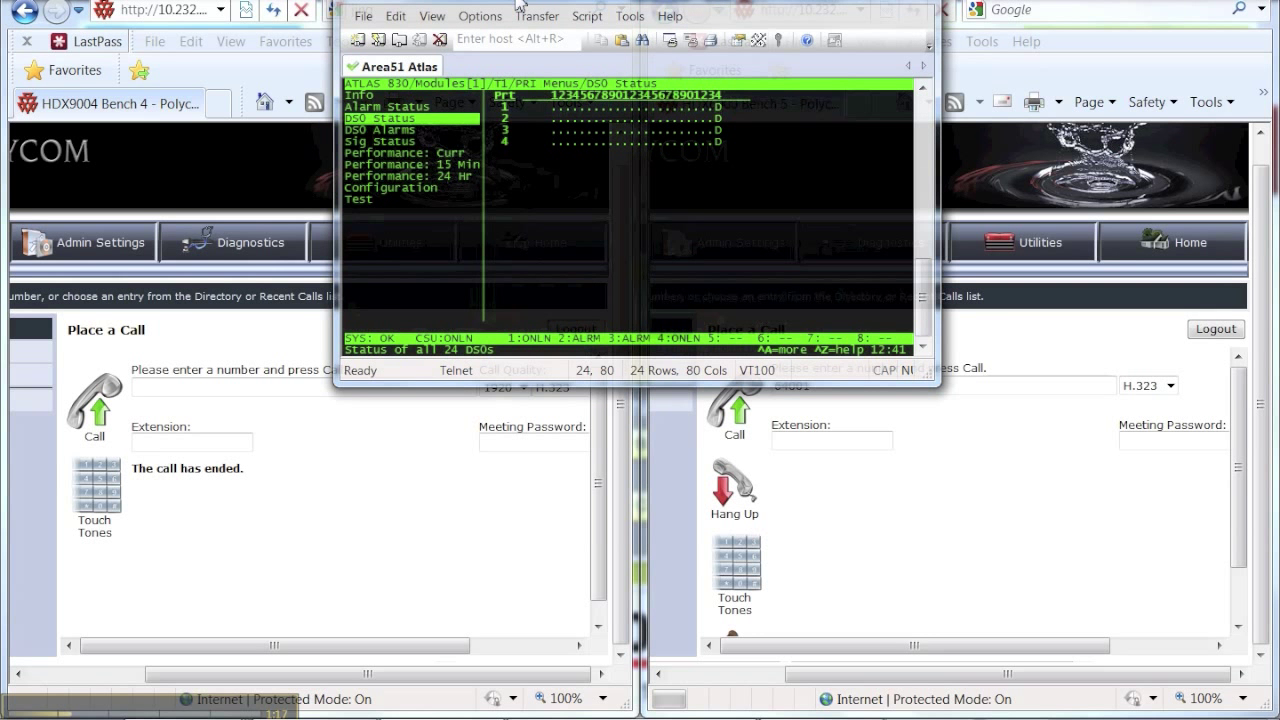
left_click_drag(519, 5, 374, 8)
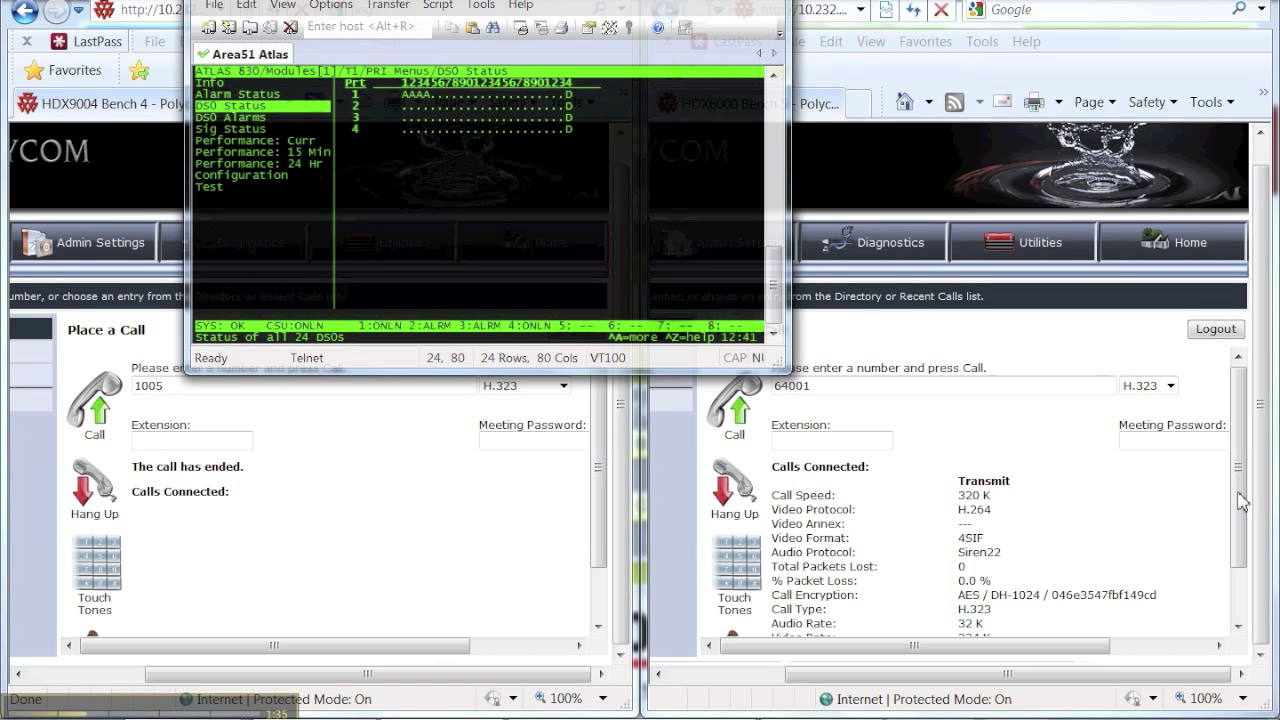
Step: Examine the connected call statistics on the HDX6000 and HDX9004, including call speed, call type and the transmit and receive values
left_click_drag(1240, 500, 1240, 550)
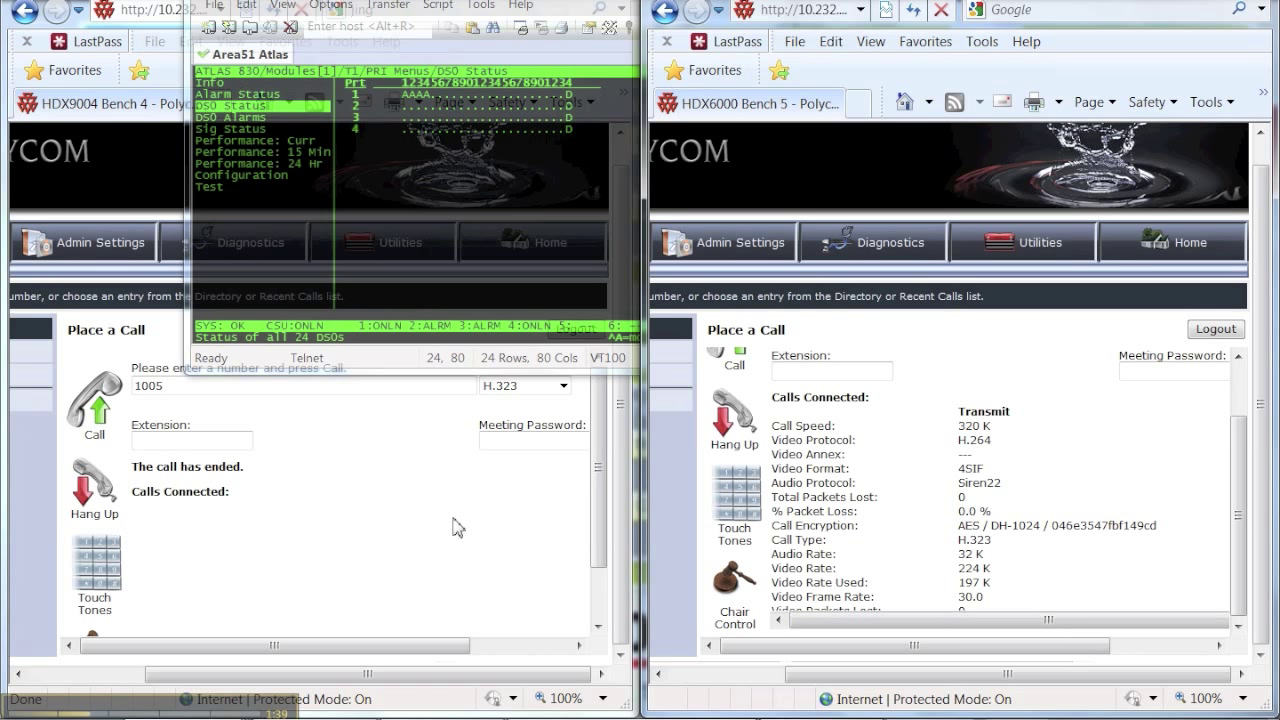
left_click(602, 511)
scroll(597, 565, "down", 2)
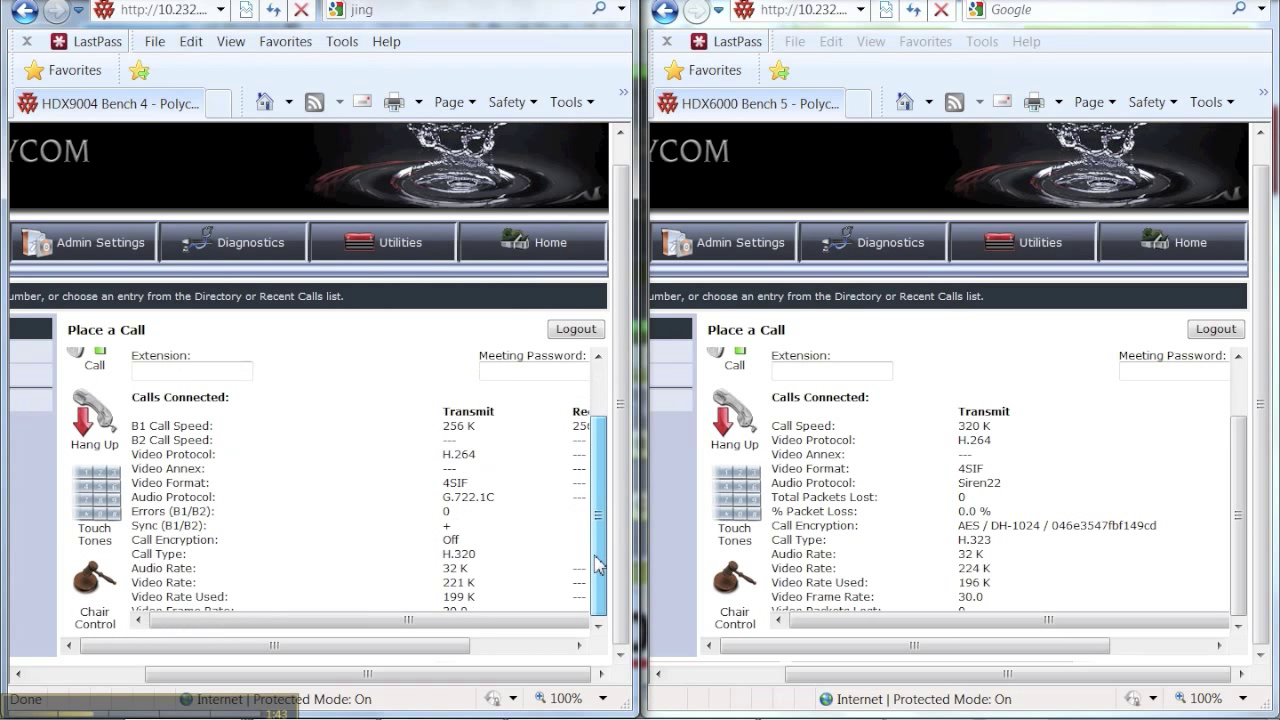
scroll(300, 622, "right", 1)
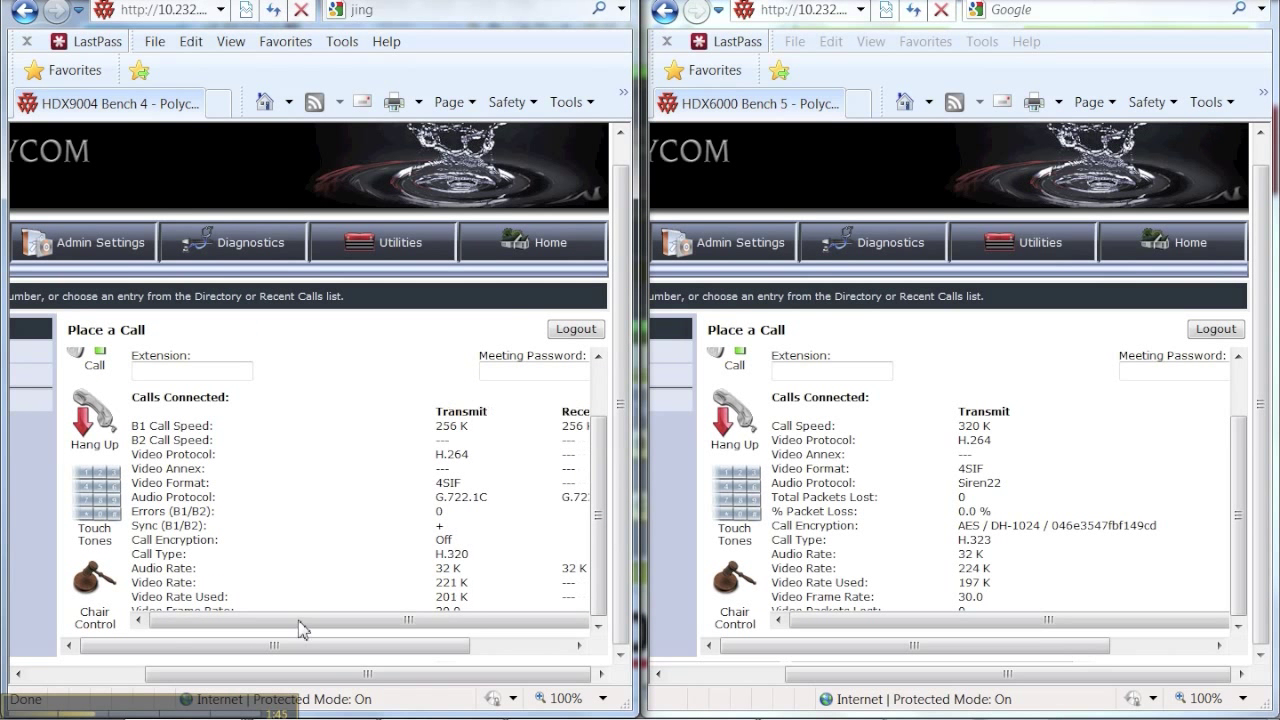
left_click_drag(360, 645, 438, 645)
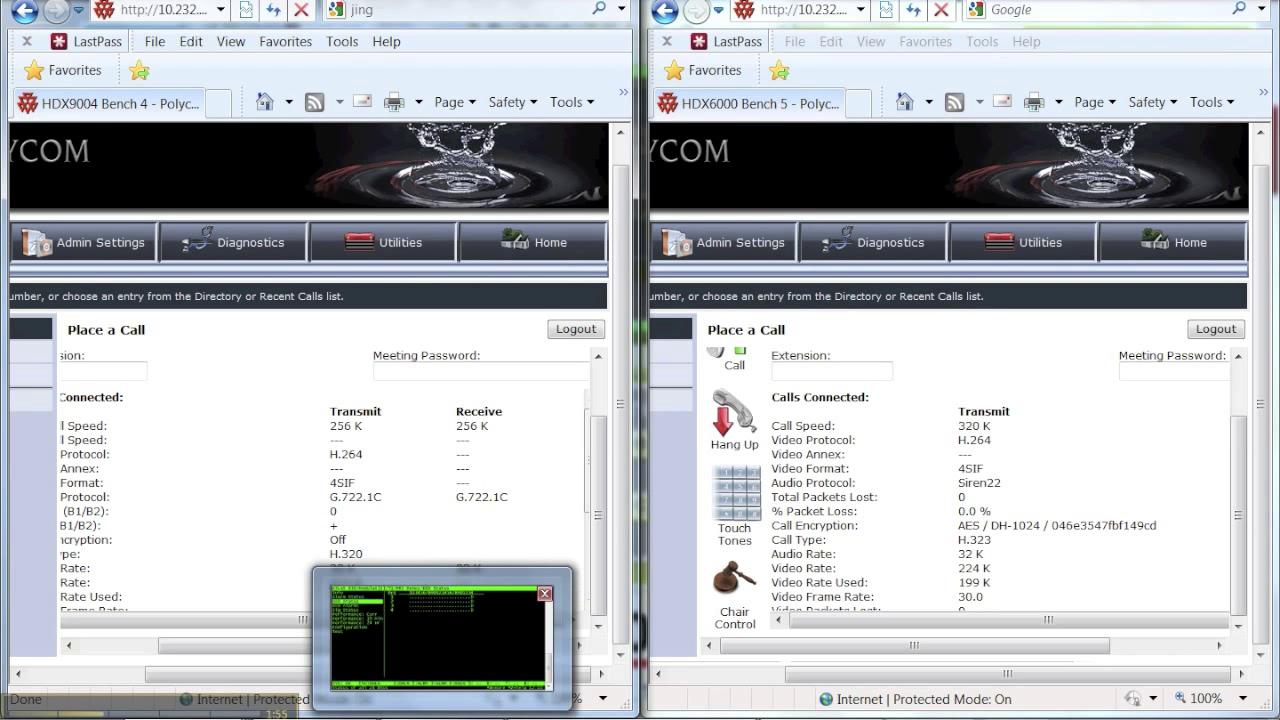
Step: Return to the Atlas DS0 status and compare its active channels with both endpoints' call statistics
left_click(480, 610)
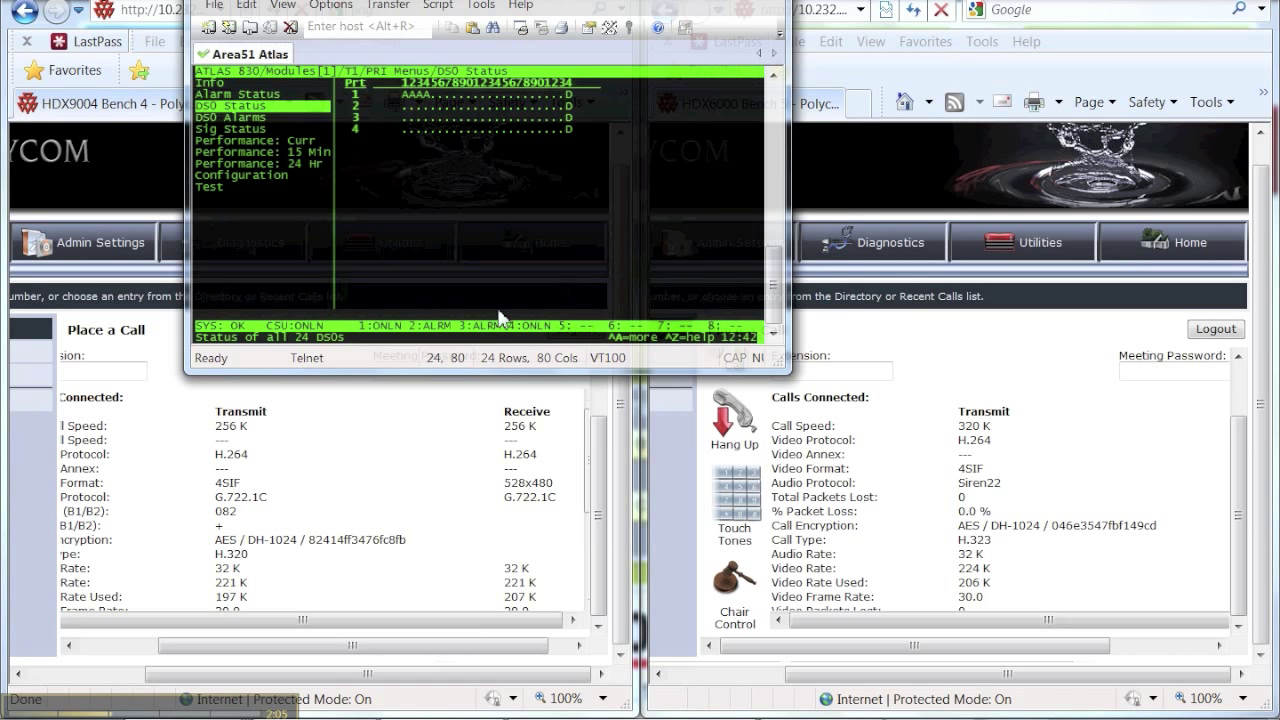
left_click_drag(215, 548, 518, 500)
left_click(520, 498)
left_click(687, 257)
left_click(1080, 486)
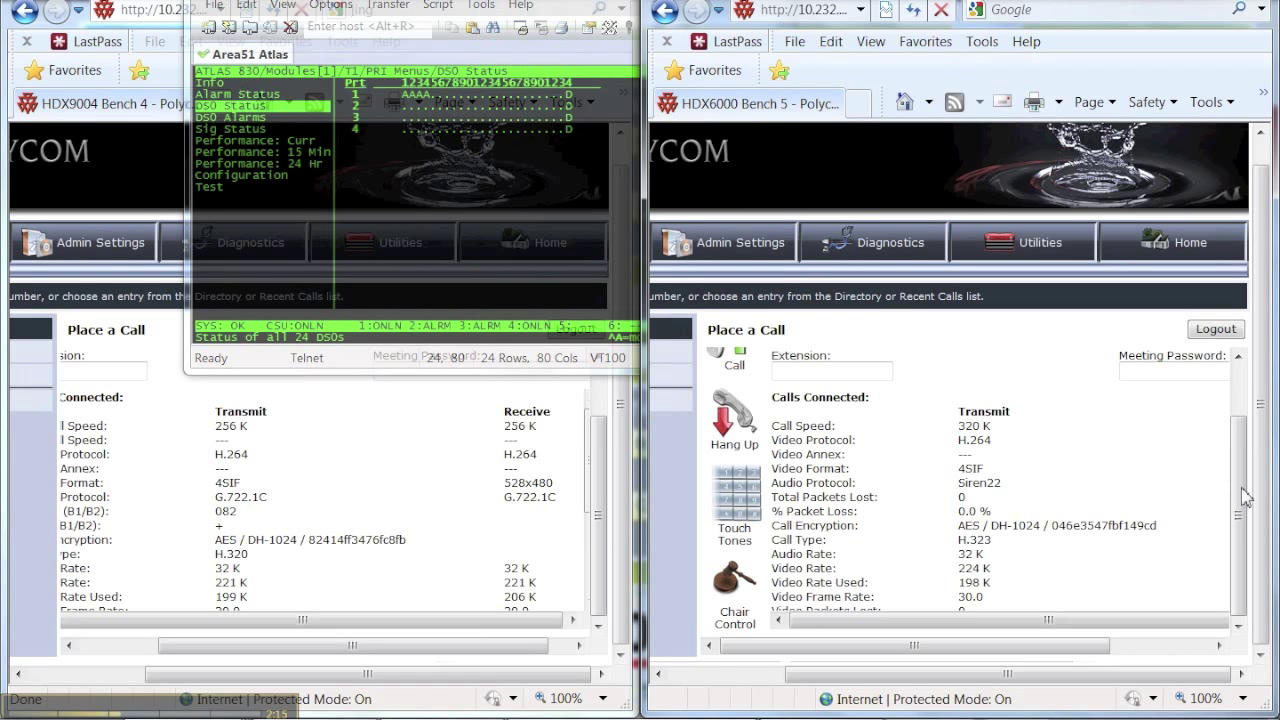
Step: Hang up the 64001 call on the HDX6000 and bring the Atlas session forward to check the DS0 channels
scroll(1240, 497, "up", 2)
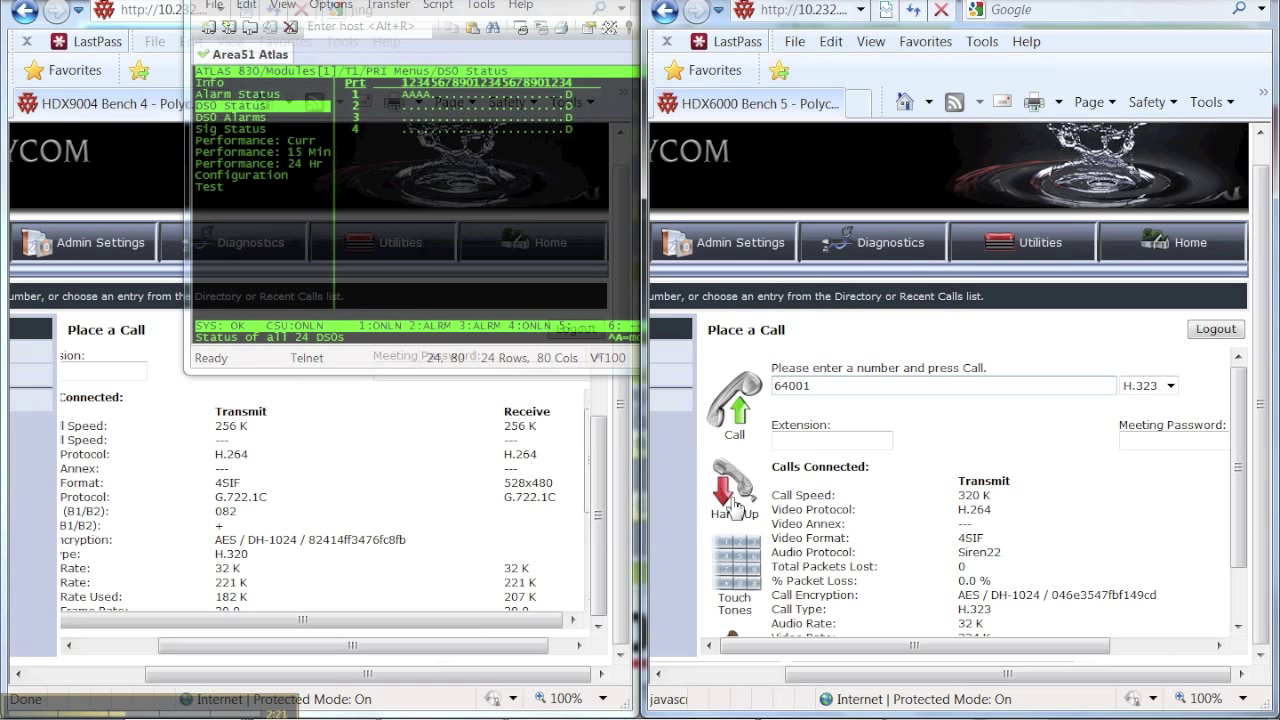
left_click(735, 505)
left_click(464, 204)
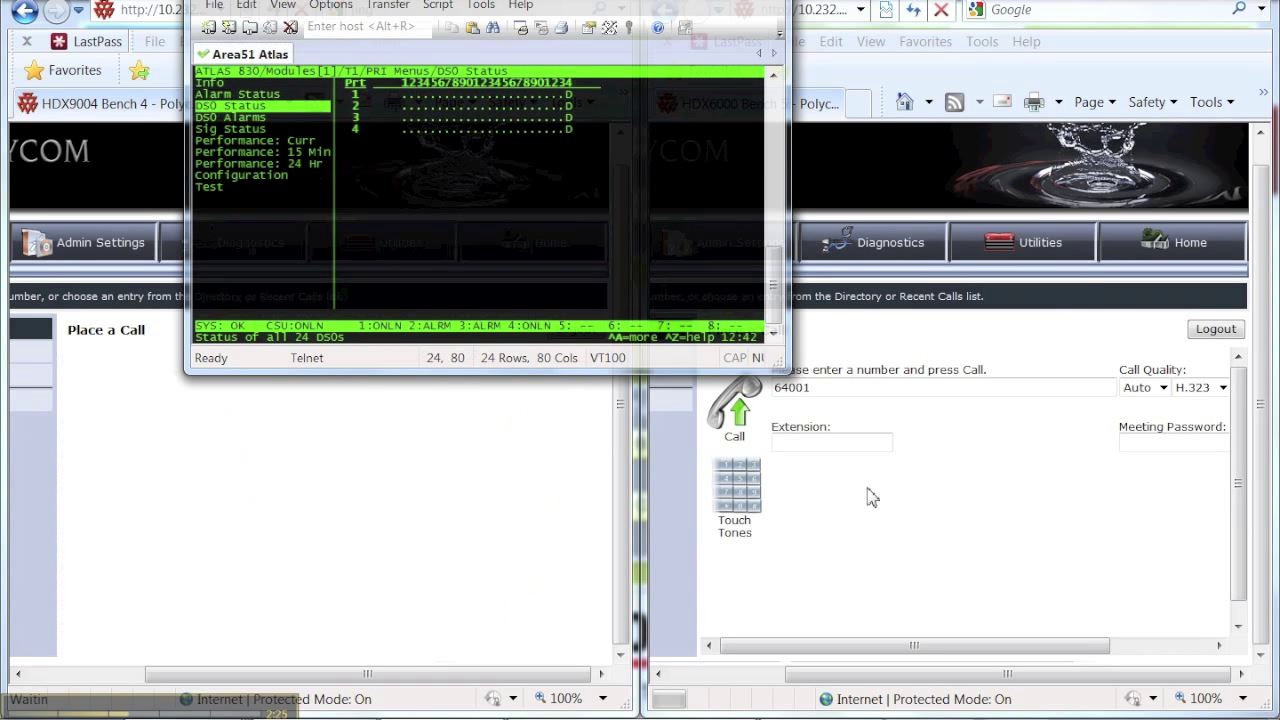
Step: Change the HDX6000 dial string to 74001, place the call with both endpoints and the Atlas in view, and hang it up
left_click(780, 396)
left_click_drag(780, 396, 774, 396)
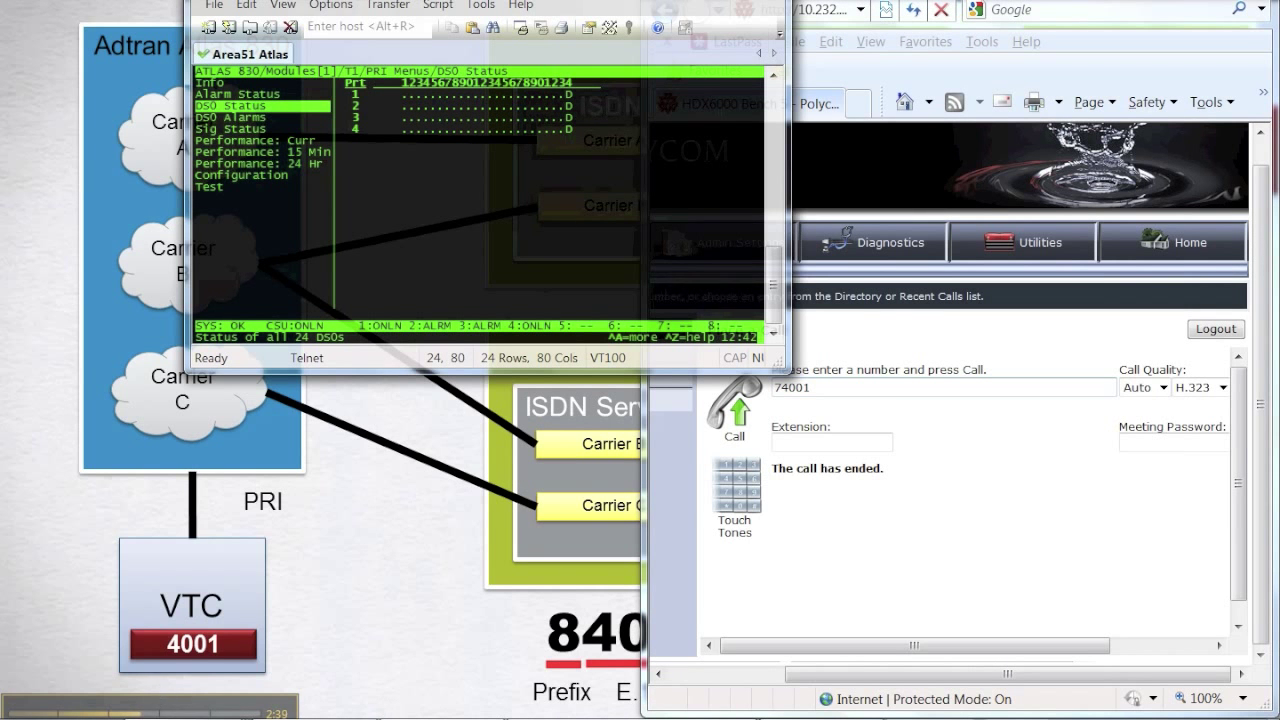
mouse_move(158, 695)
left_click(183, 648)
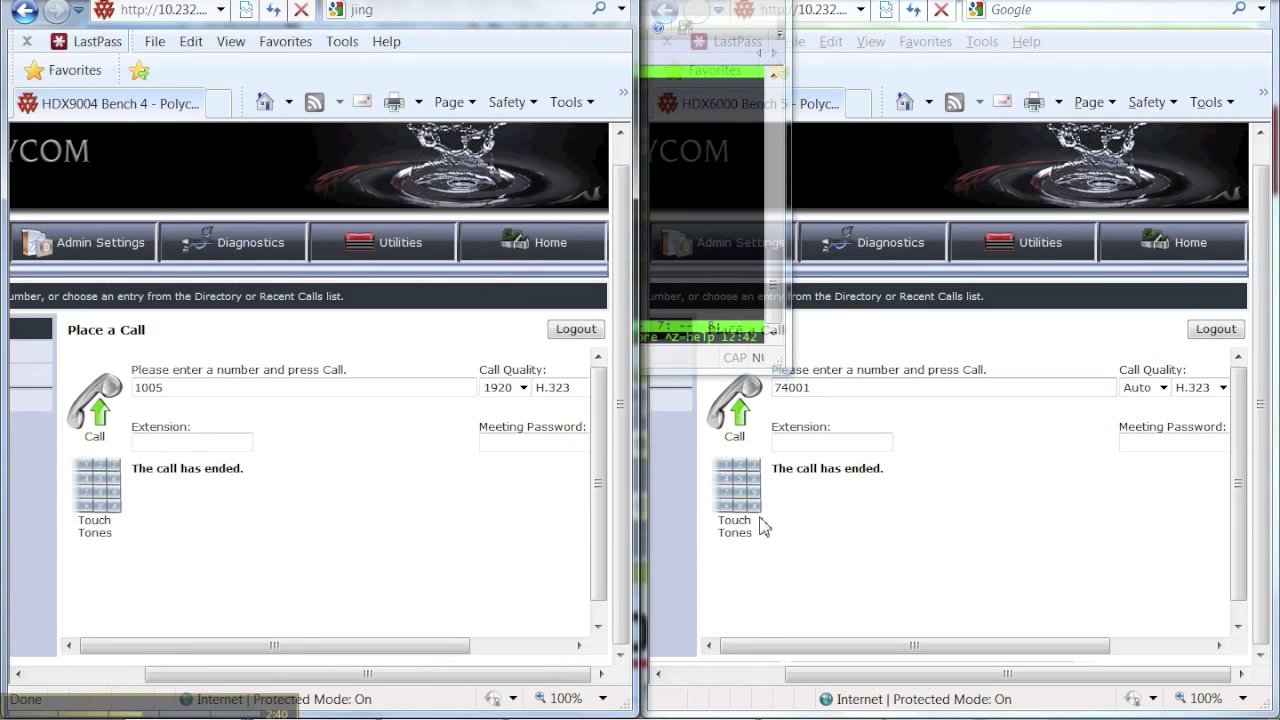
left_click(731, 126)
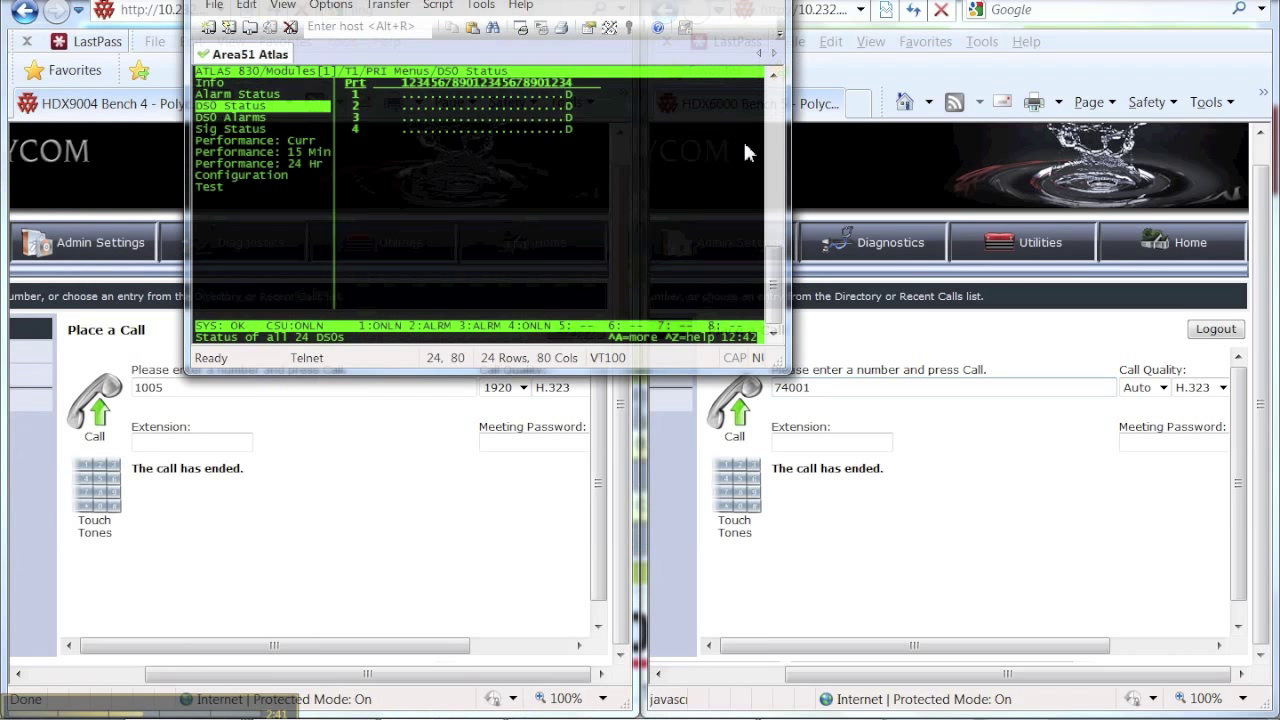
left_click(742, 418)
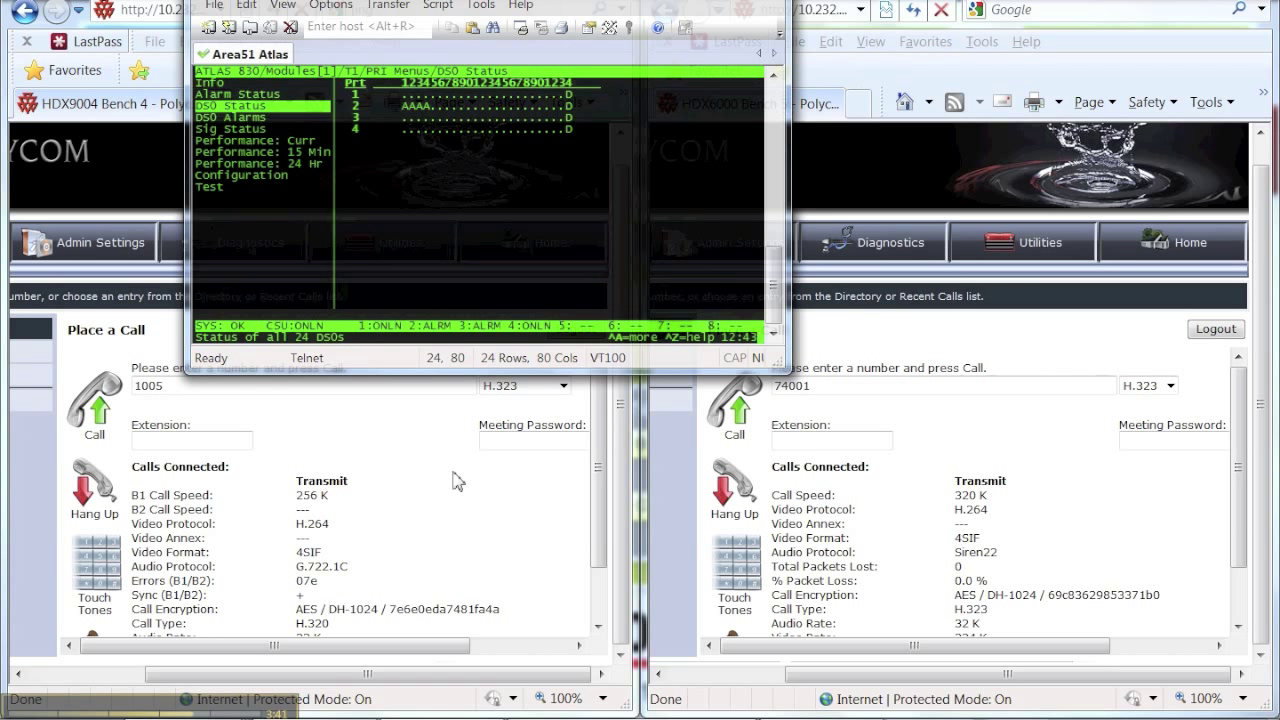
left_click(738, 500)
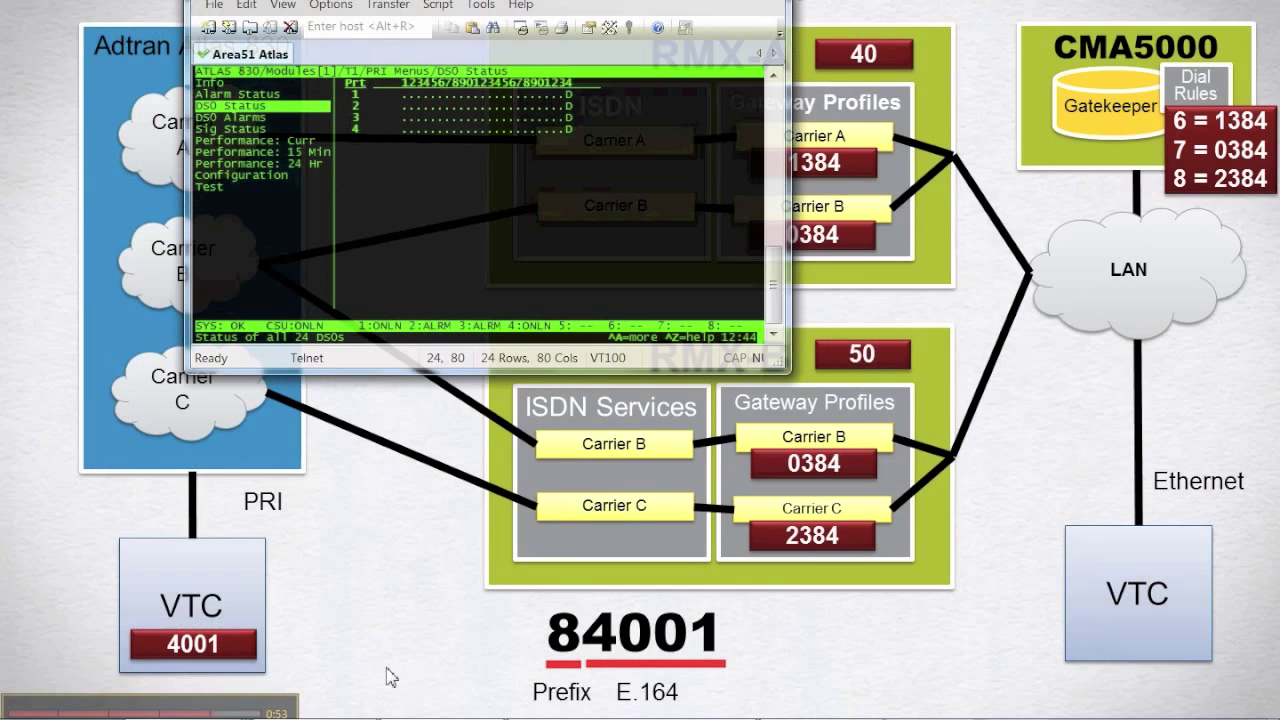
Step: Switch from the network diagram back to both HDX endpoint windows and show the Area51 Atlas session over them
key("alt+Tab")
key("alt+Tab")
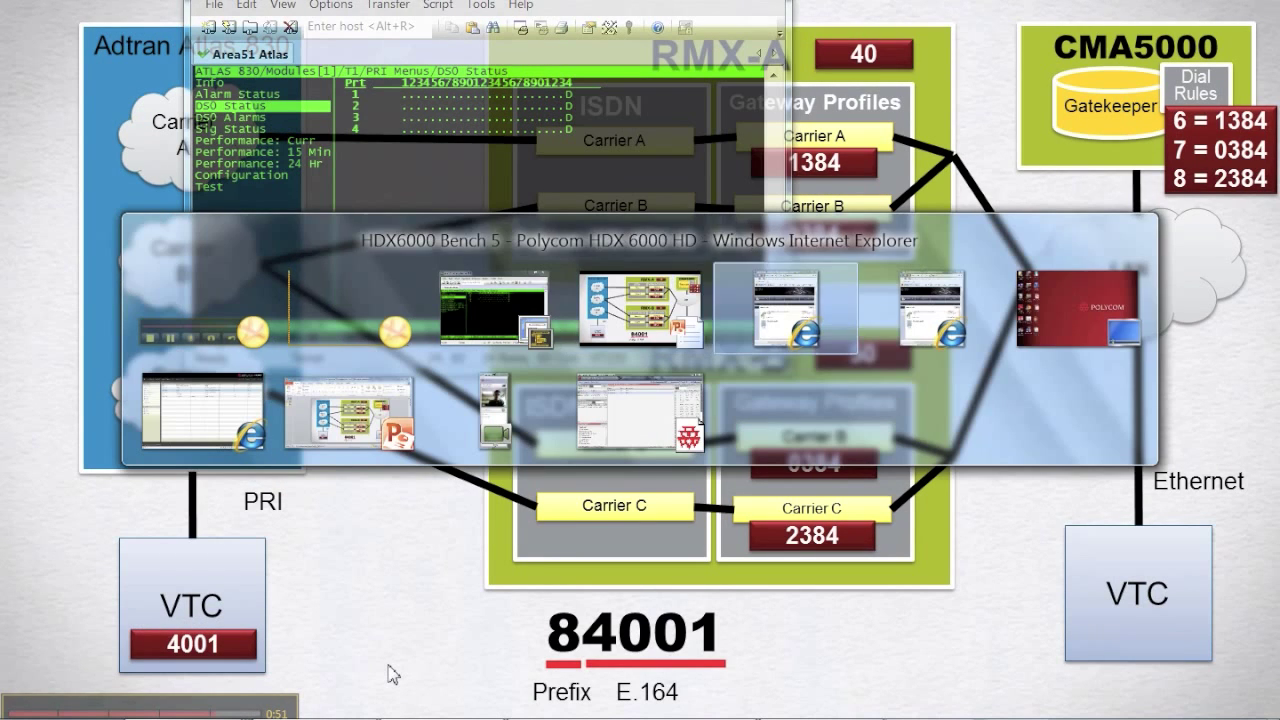
mouse_move(343, 689)
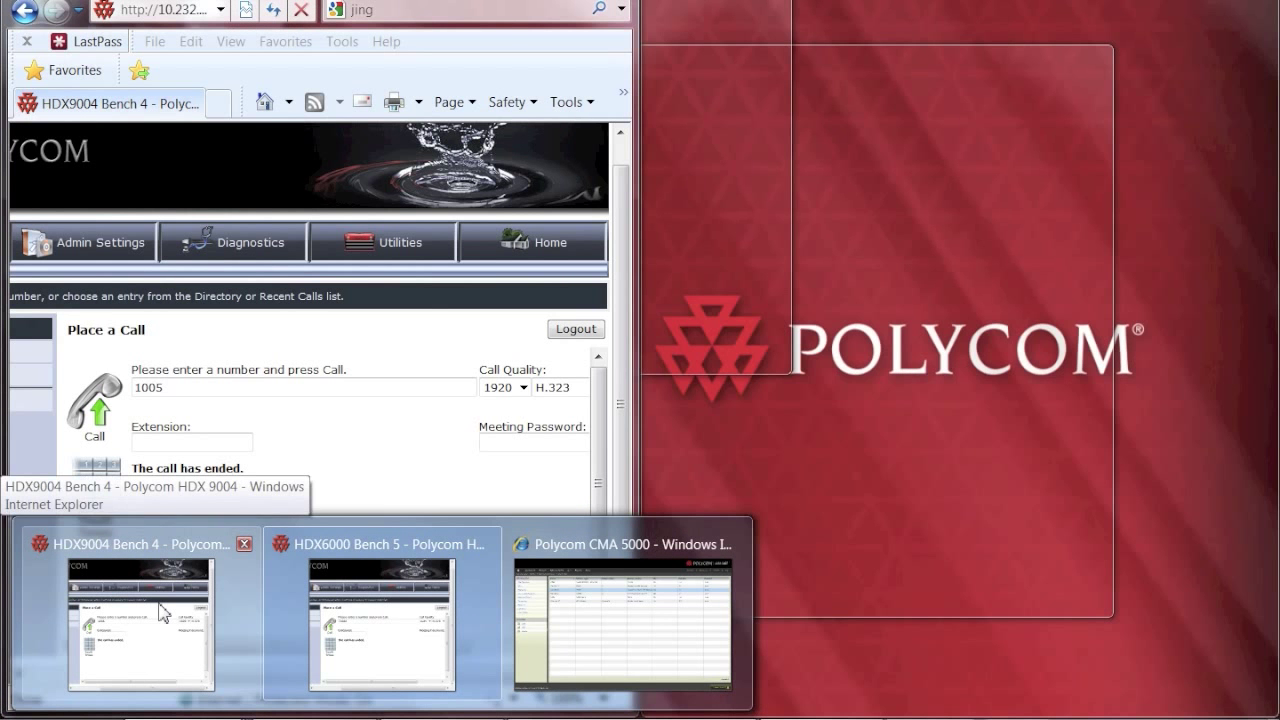
left_click(163, 612)
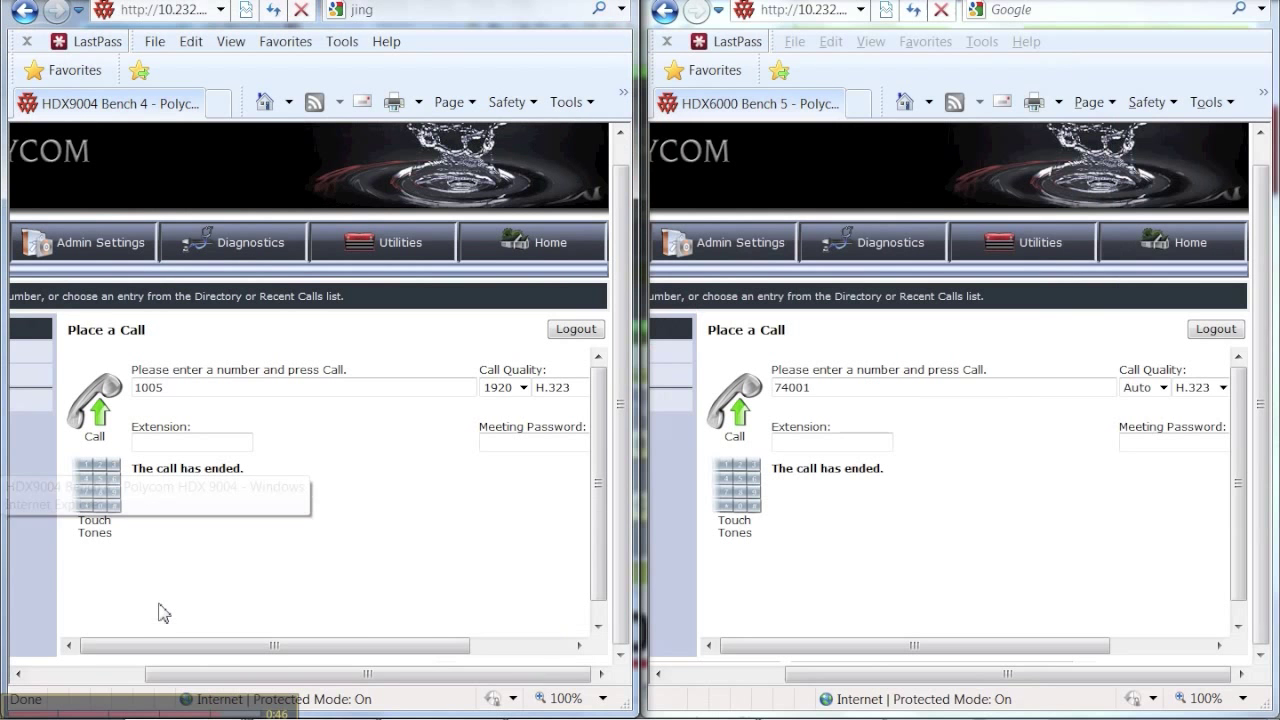
left_click(226, 714)
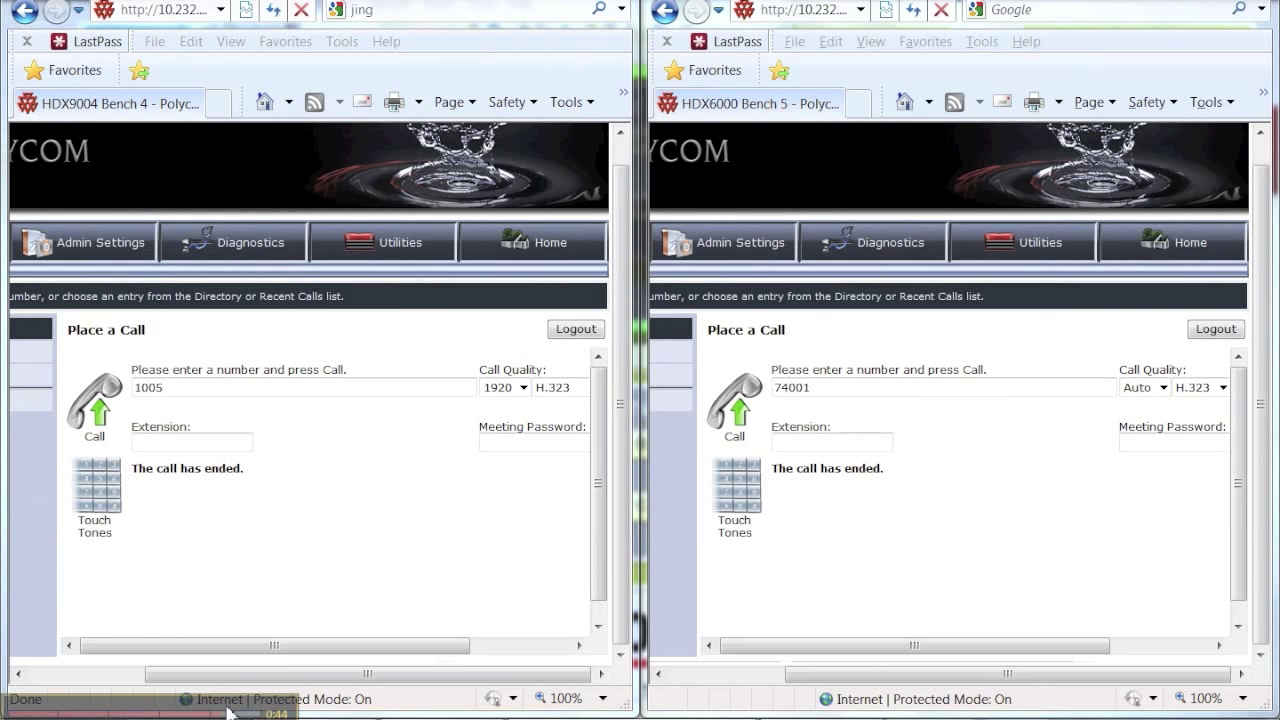
key("alt+Tab")
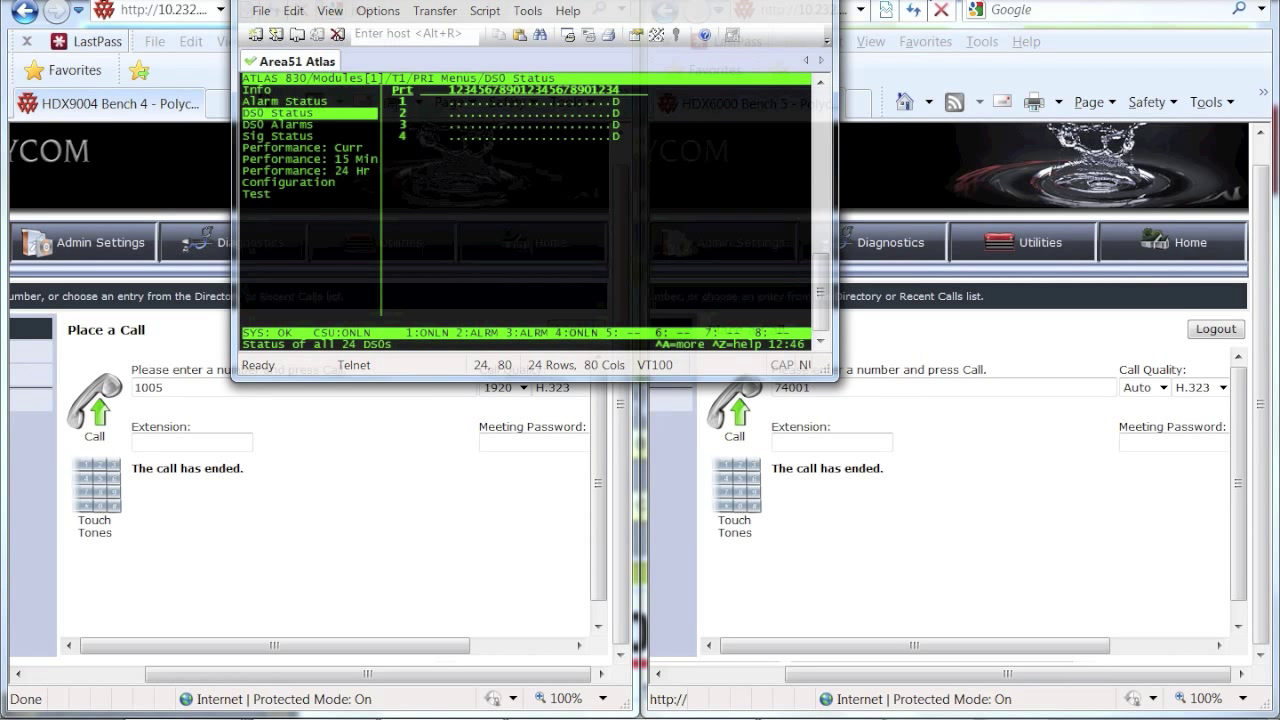
Step: Change the HDX6000 dial string to 84001 and place the call with the Atlas DS0 status in front
left_click(754, 412)
left_click_drag(783, 393, 754, 394)
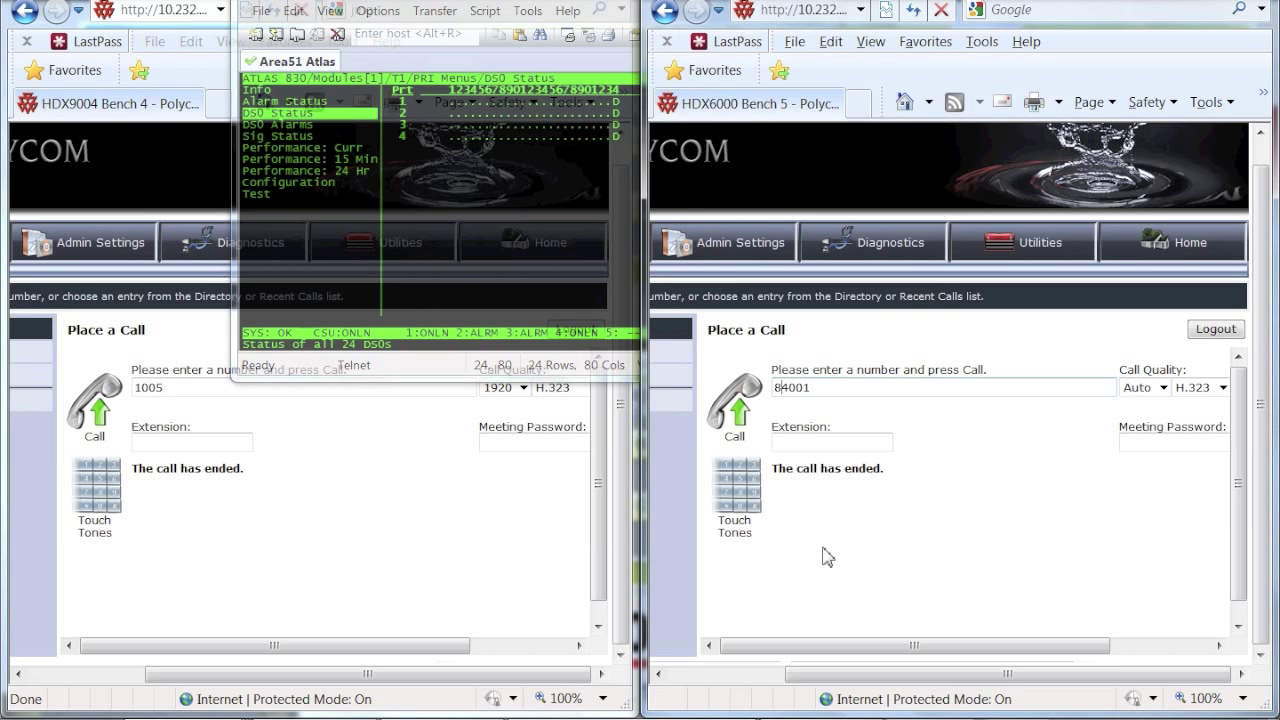
left_click(434, 112)
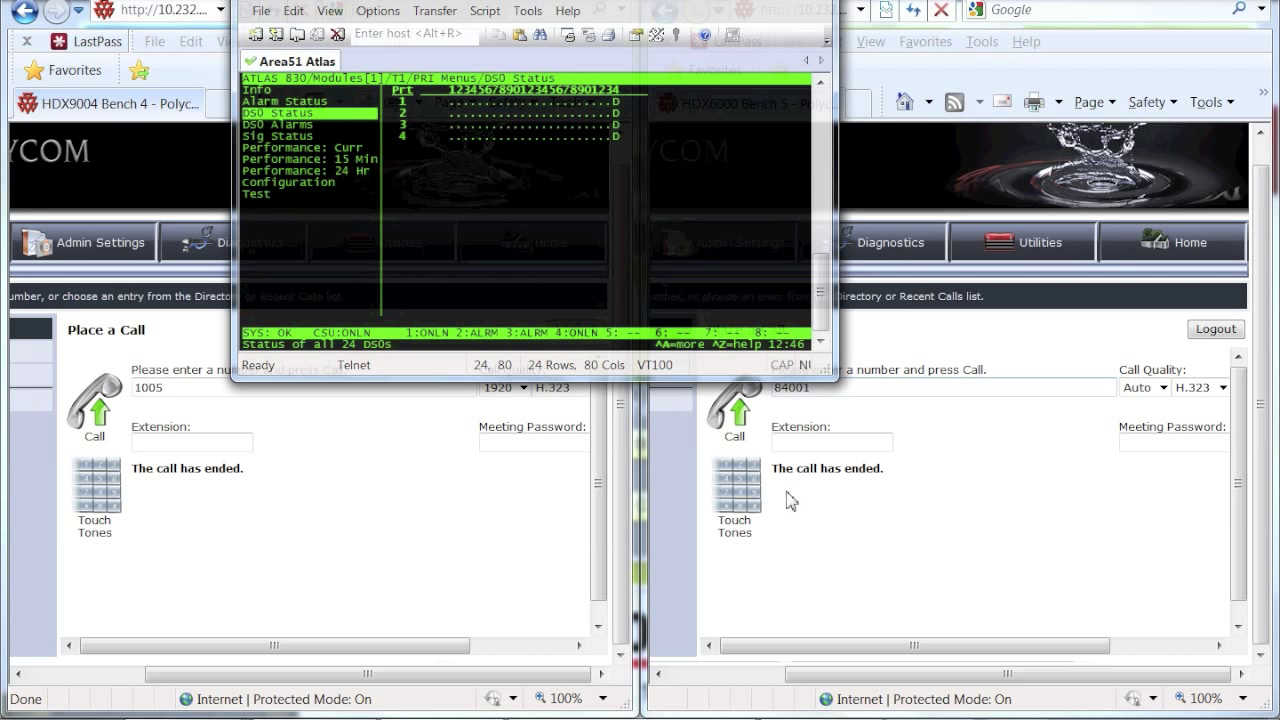
left_click(733, 418)
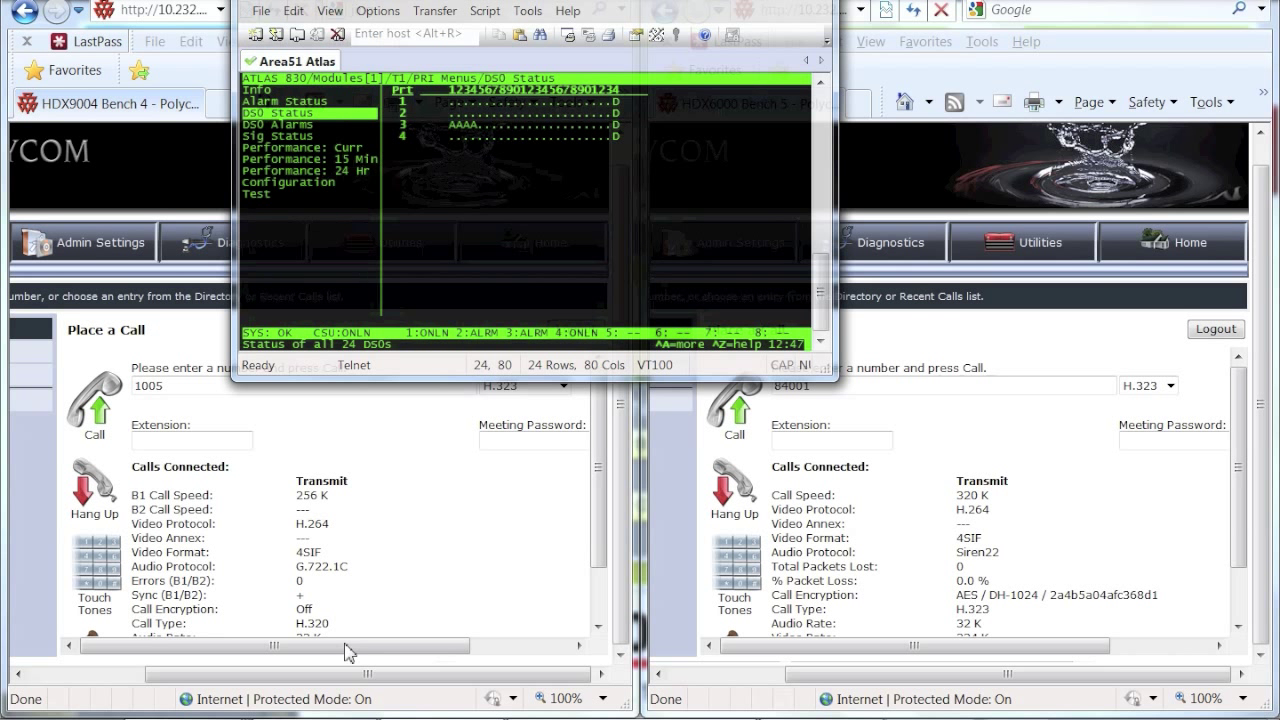
Step: Examine the 84001 call statistics on the HDX9004 and HDX6000, including call type, encryption, and the transmit and receive rates
left_click(347, 651)
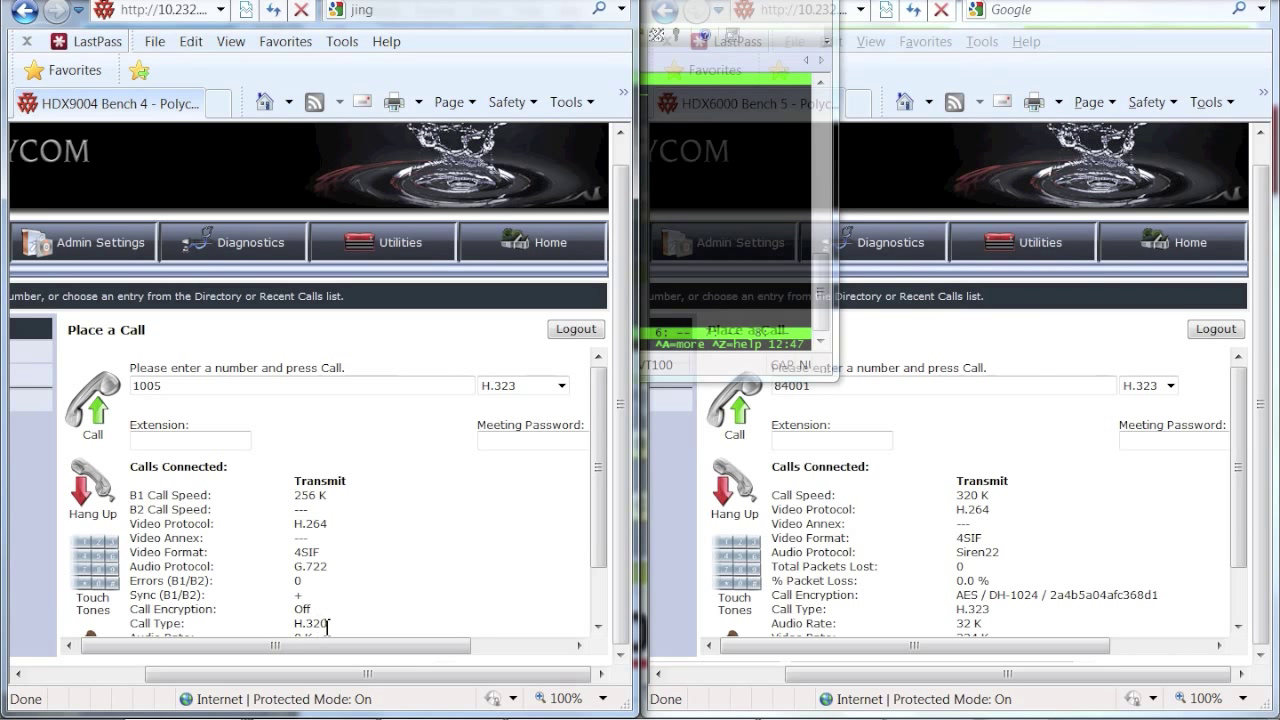
left_click_drag(328, 627, 130, 628)
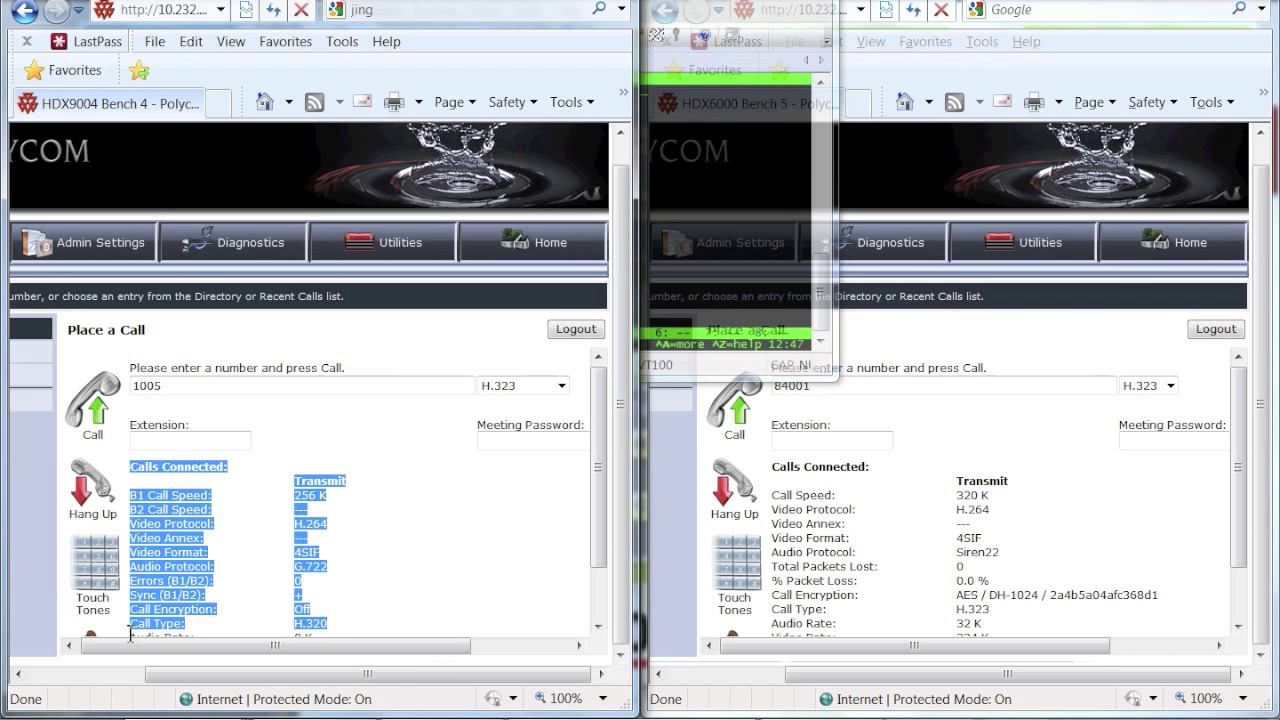
left_click(130, 628)
left_click_drag(421, 648, 474, 630)
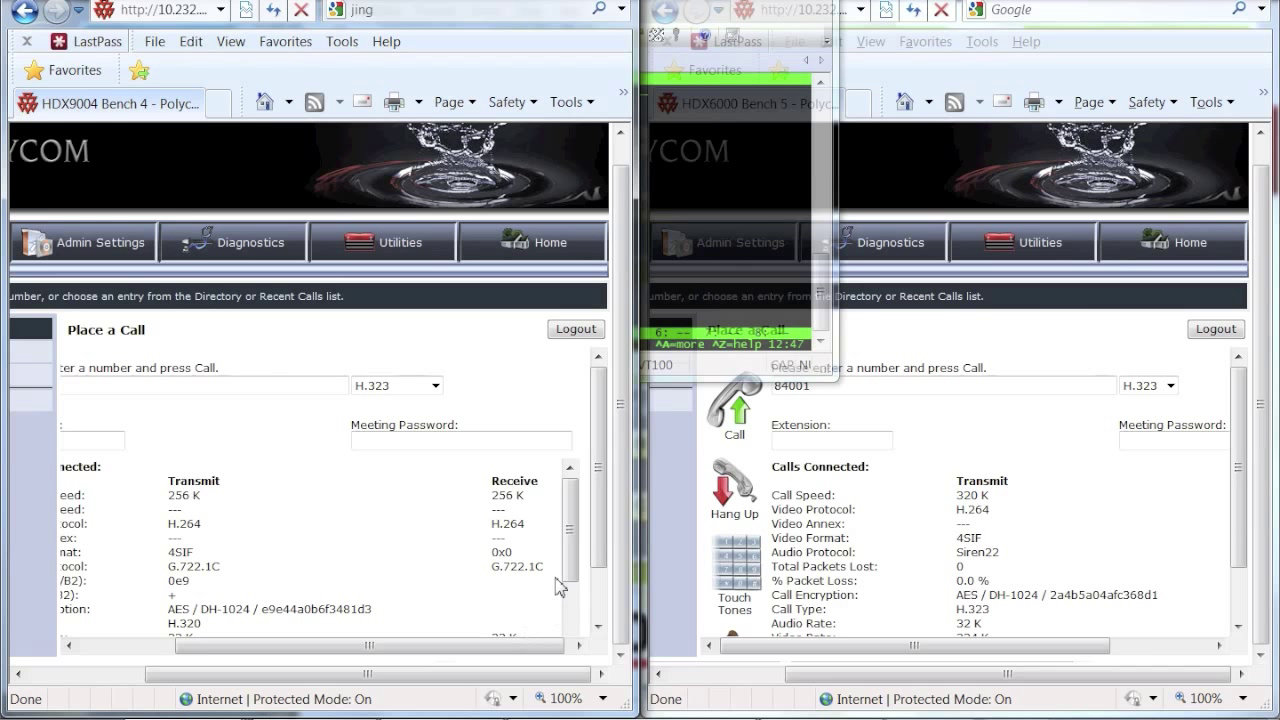
left_click_drag(571, 568, 567, 603)
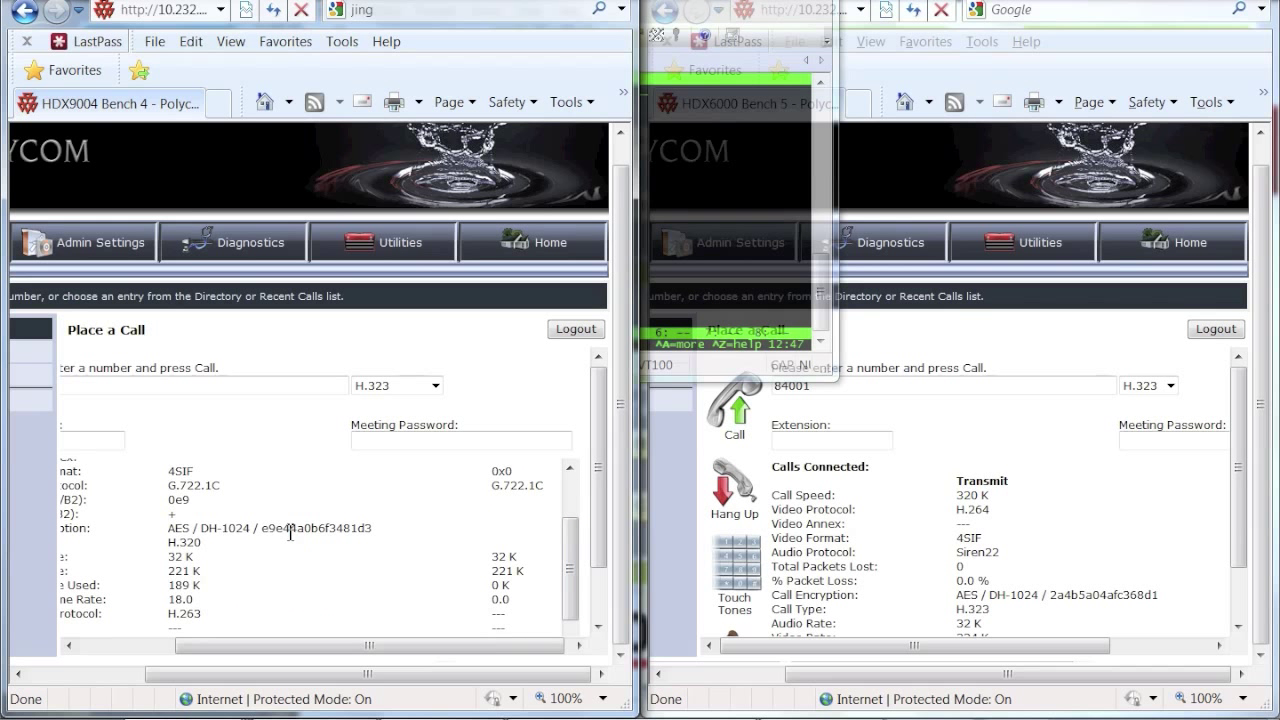
left_click_drag(165, 553, 240, 518)
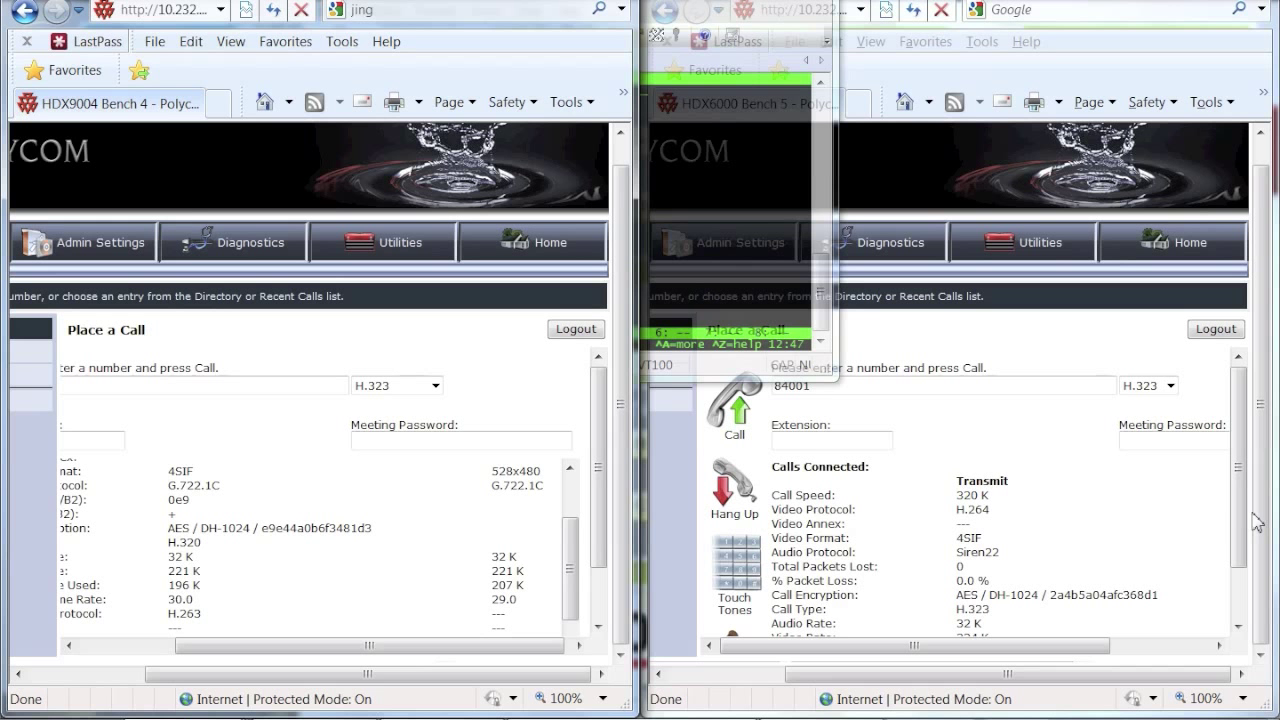
left_click_drag(1243, 505, 1245, 537)
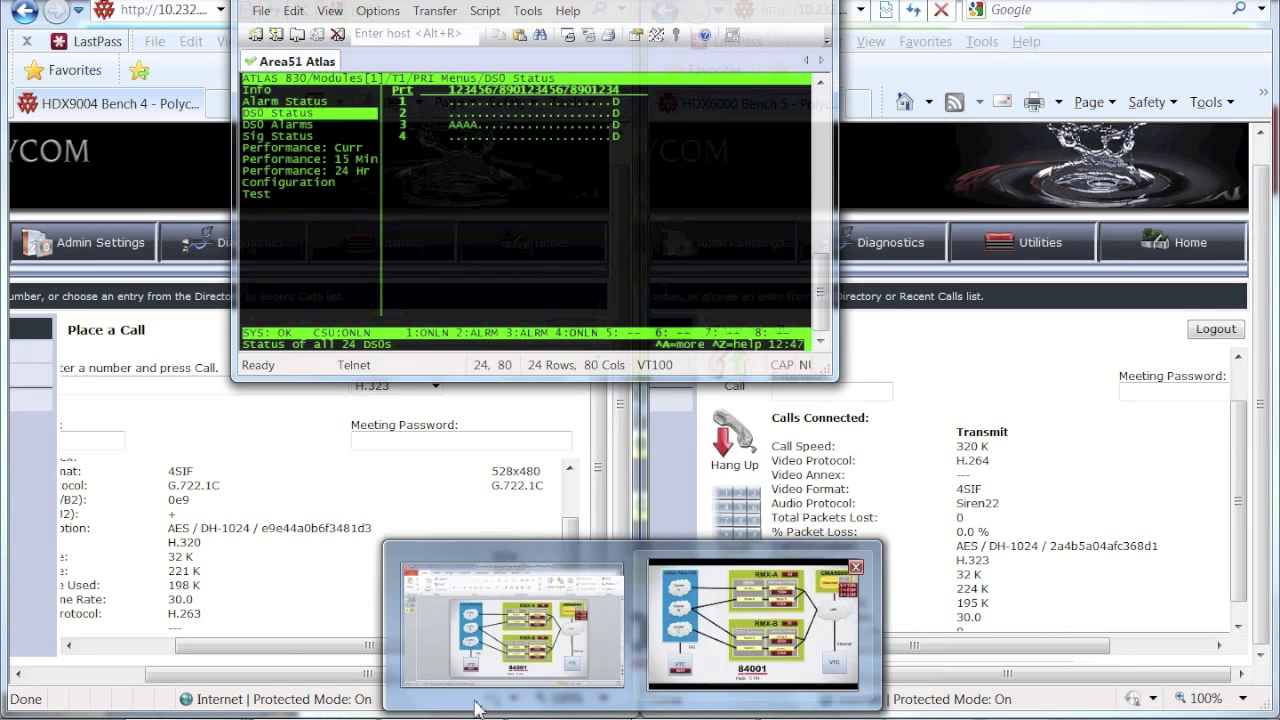
Step: Switch to the Polycom CMA 5000 window and select the Carrier A dial rule
mouse_move(397, 718)
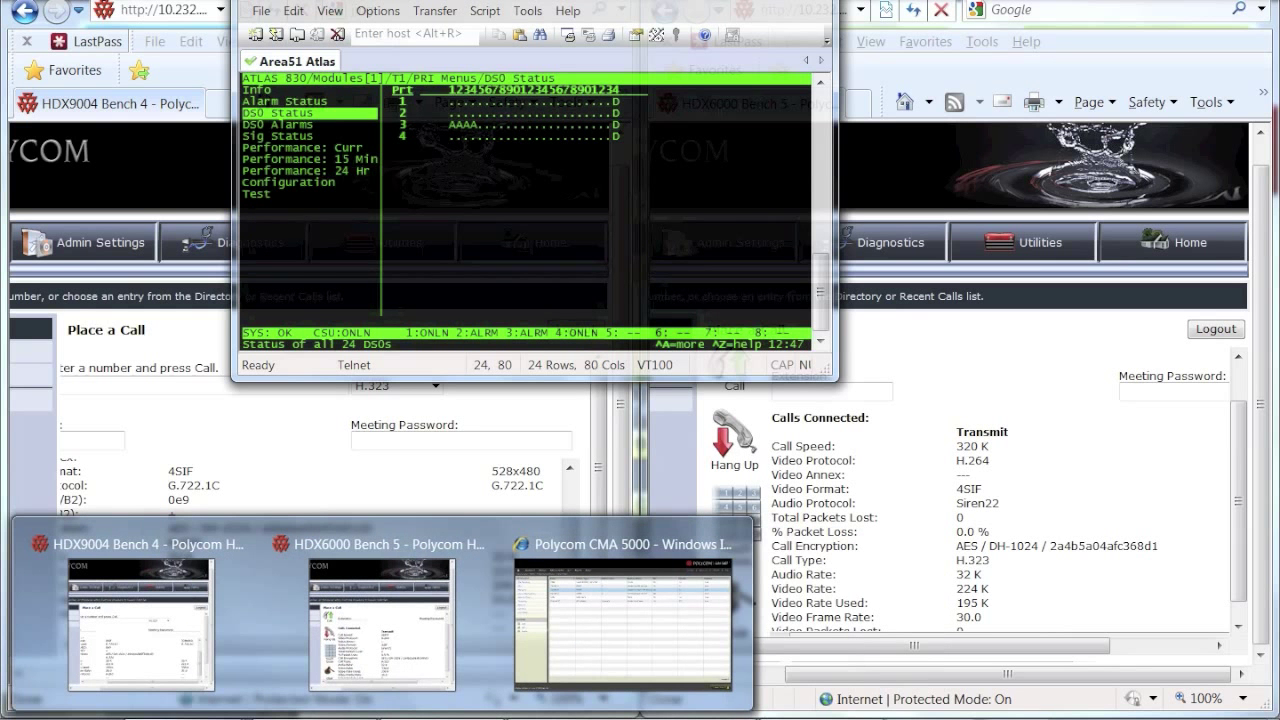
left_click(610, 640)
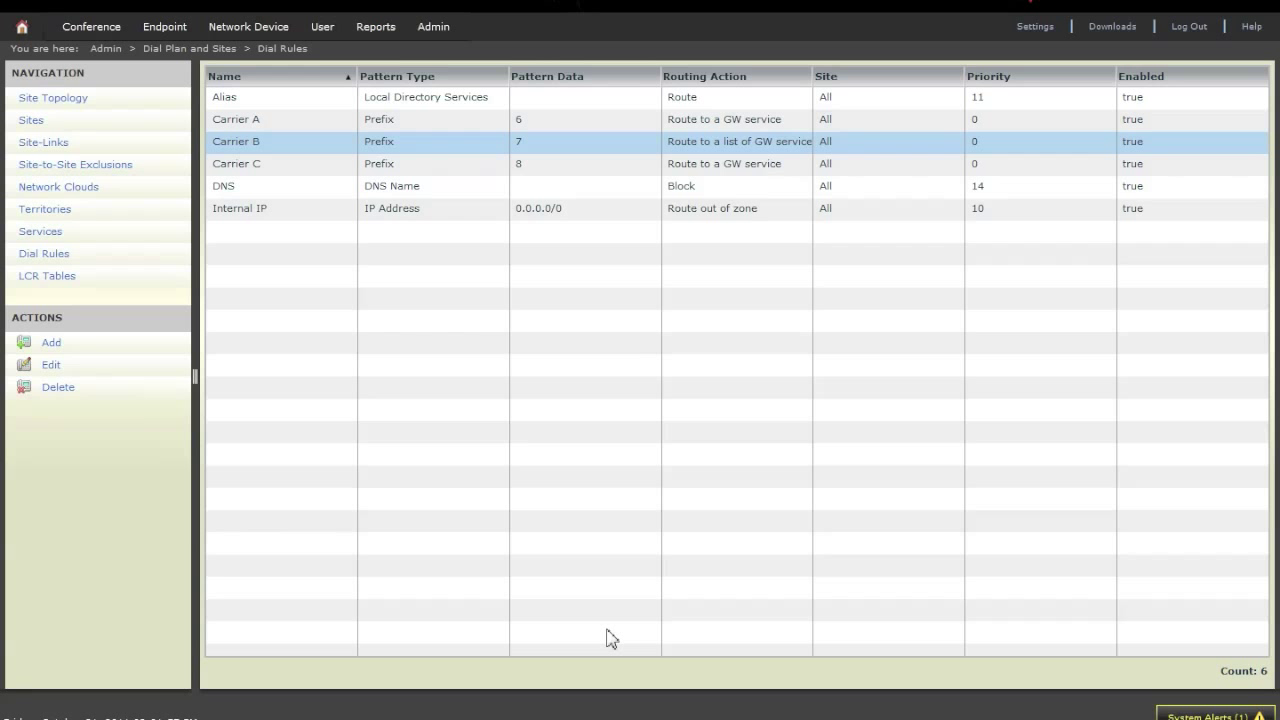
left_click(305, 120)
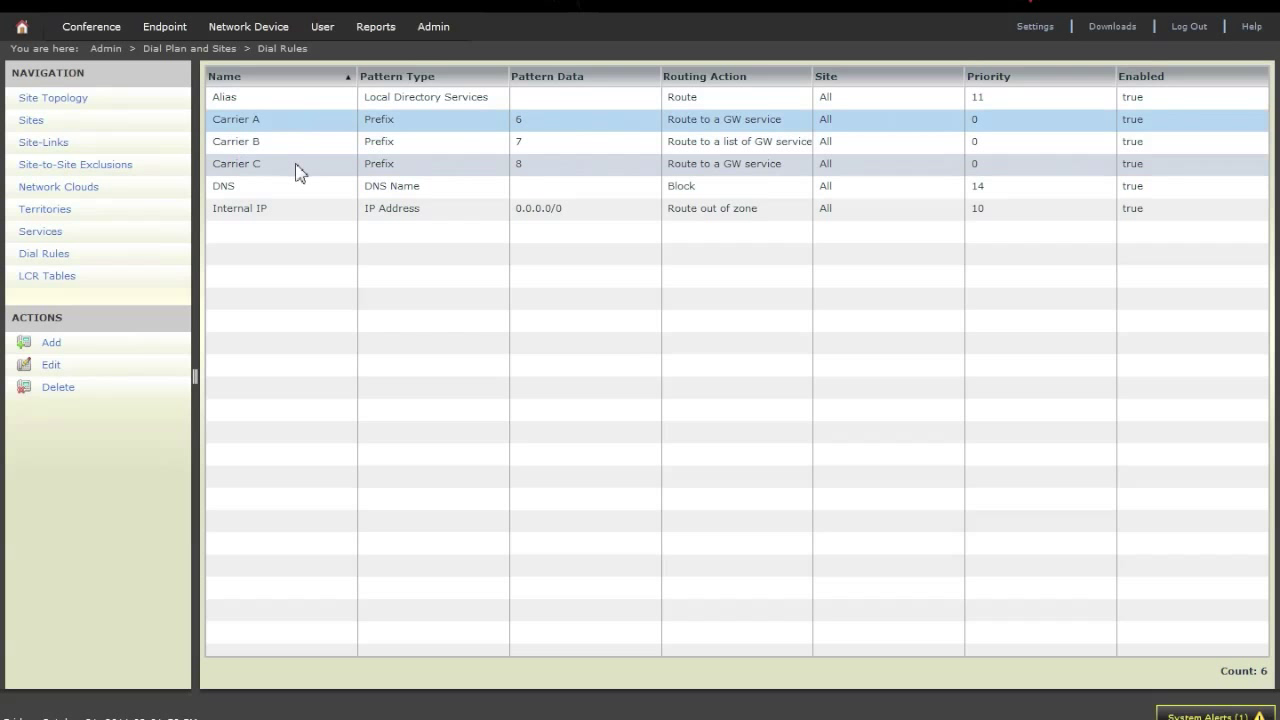